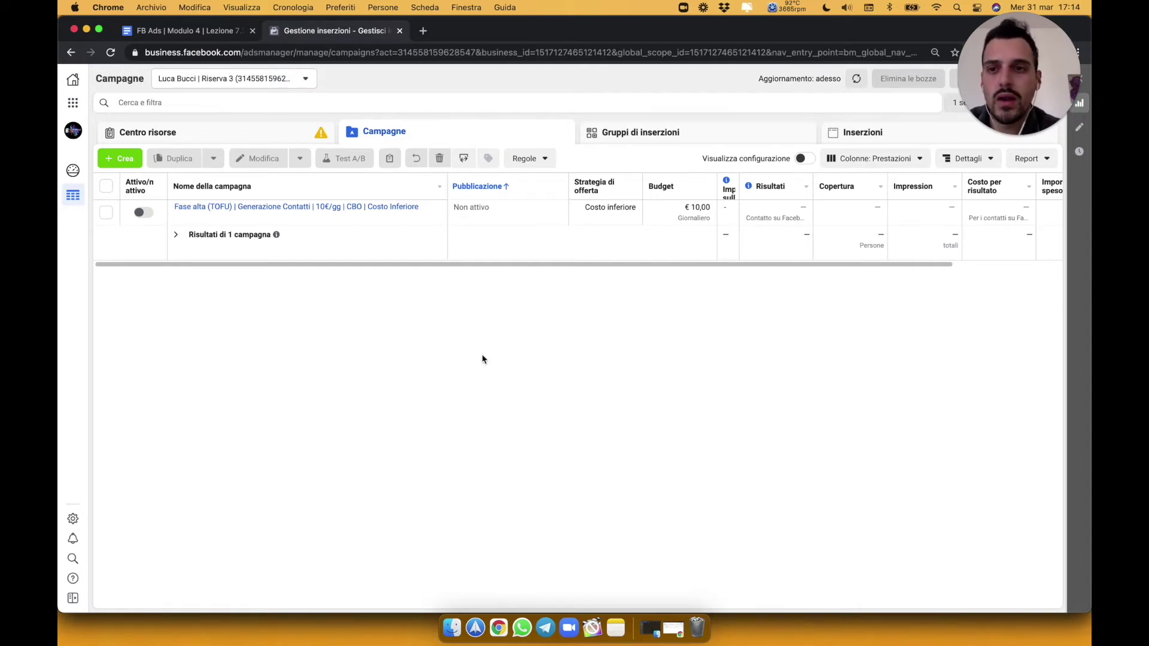
# Create a new campaign with the Interazione objective and Interazione con i post as the interaction type, leaving its name blank.
pyautogui.click(125, 161)
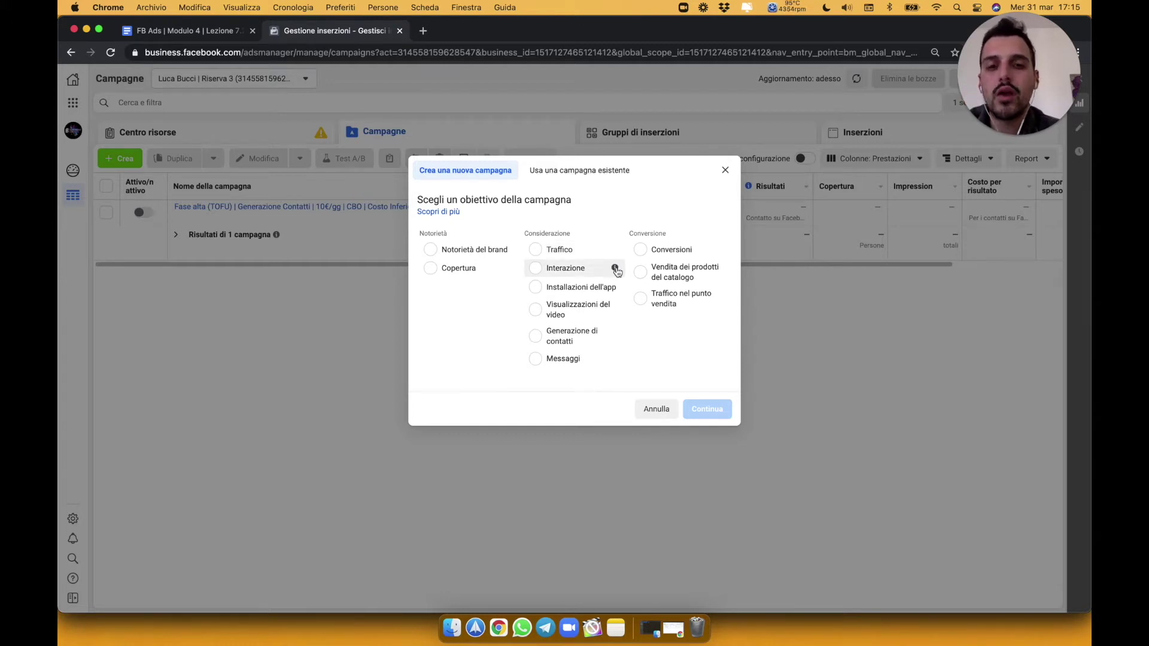
pyautogui.moveTo(617, 271)
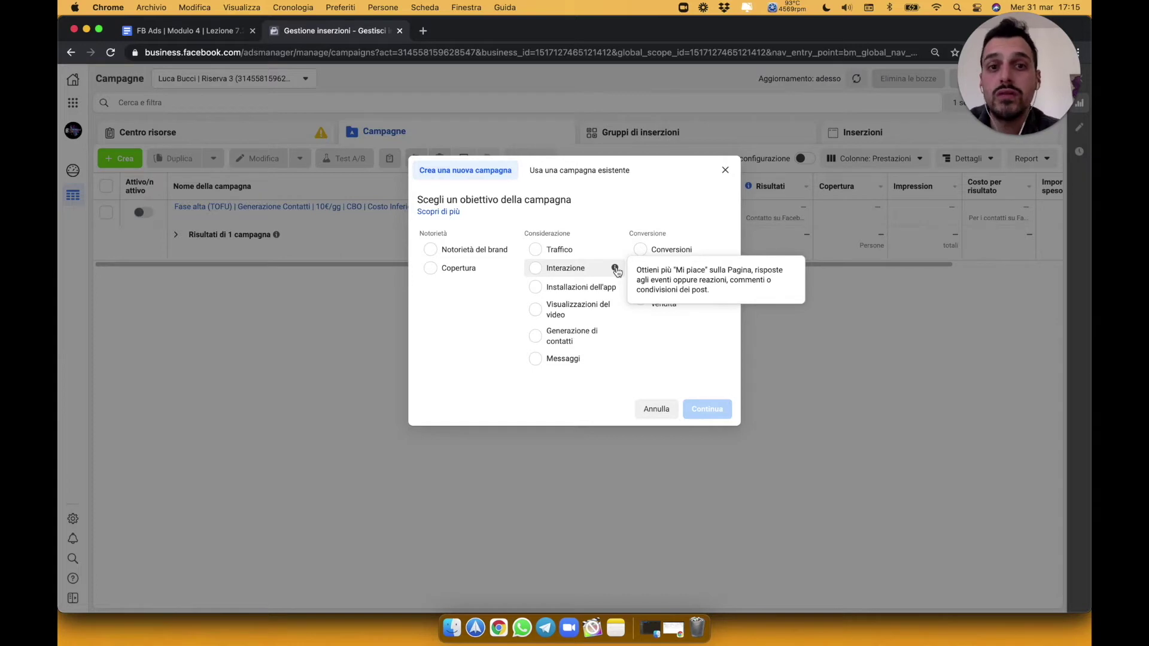
pyautogui.click(575, 267)
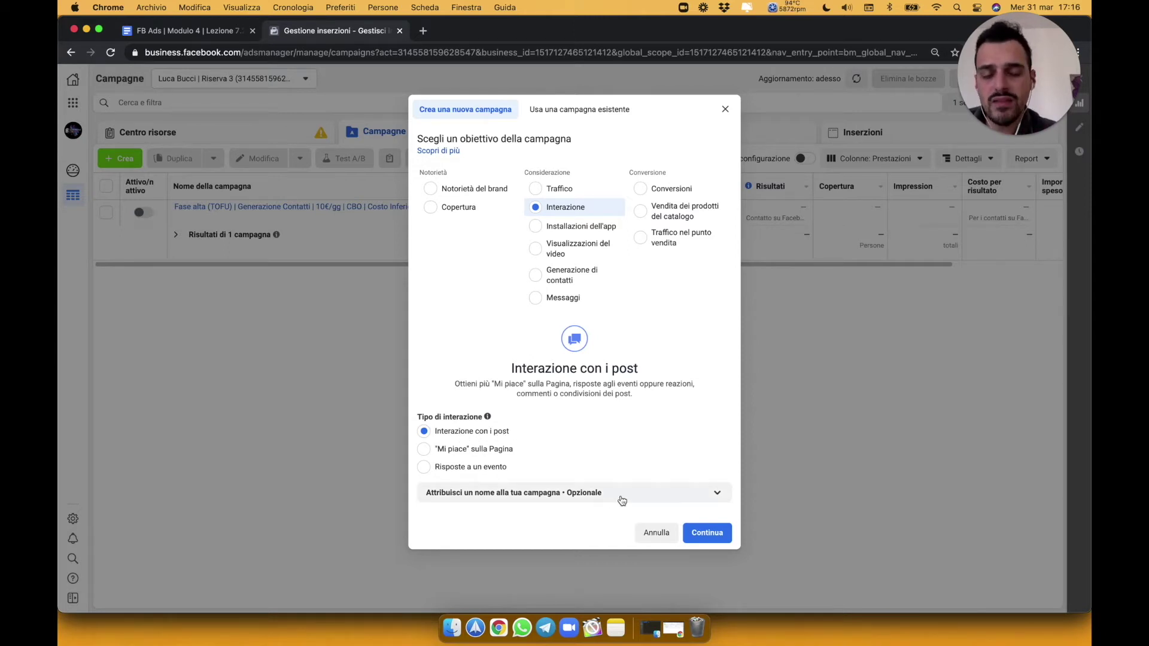
pyautogui.click(714, 500)
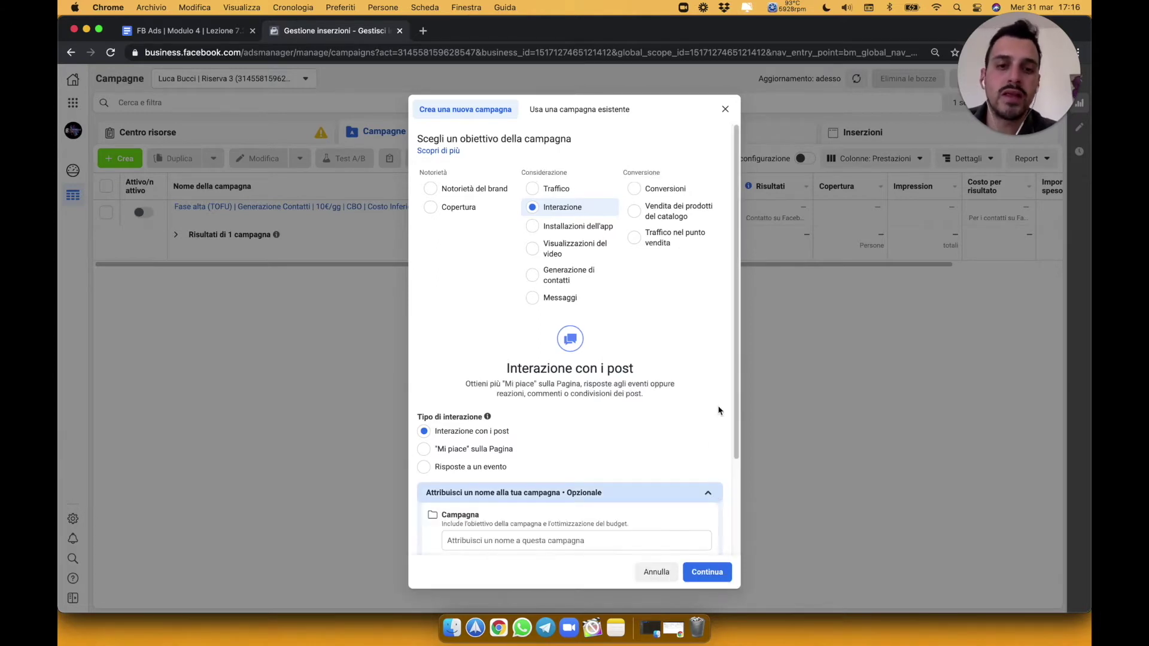
pyautogui.scroll(-3, 718, 408)
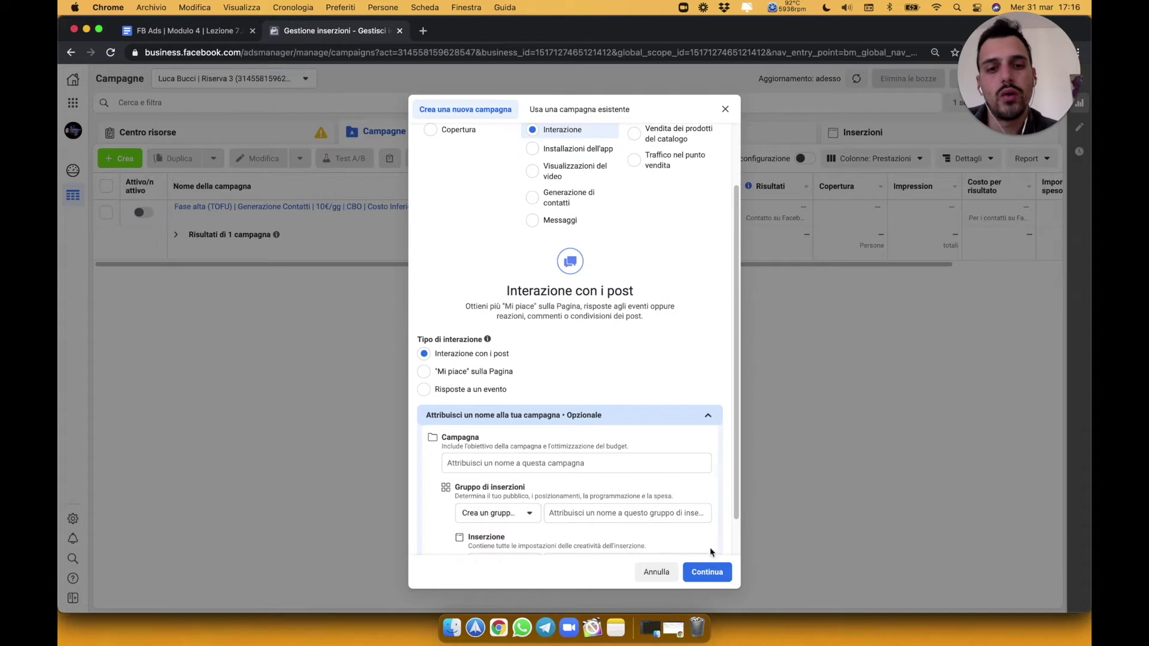
pyautogui.click(706, 572)
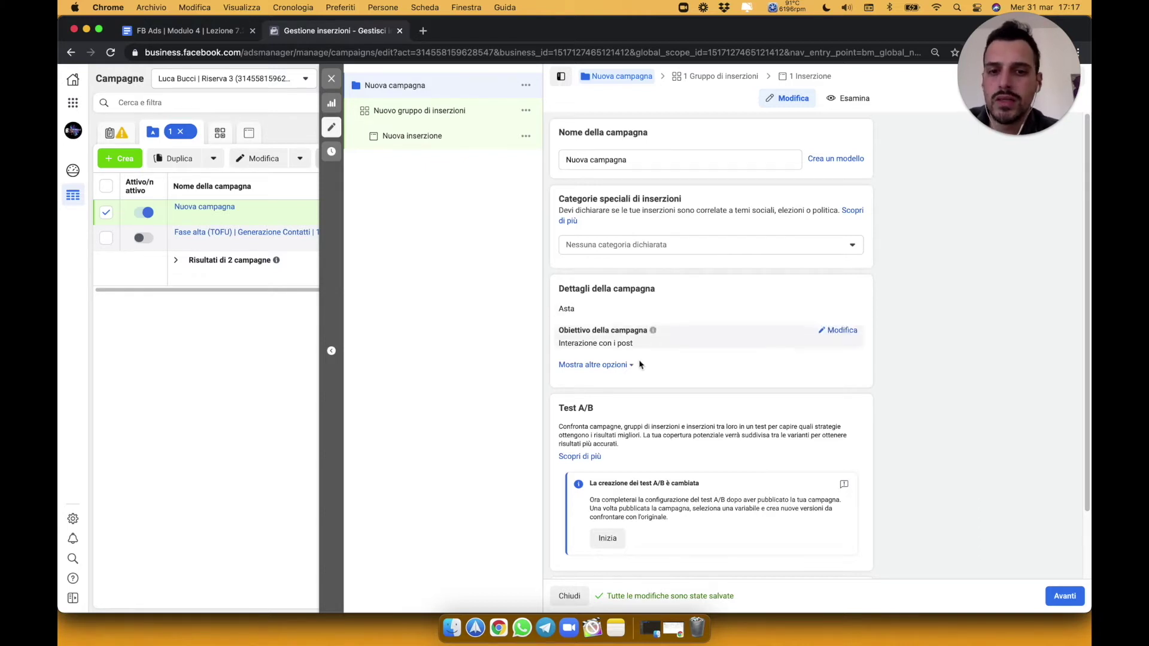
# Show the additional campaign details and turn on budget optimization for the new campaign.
pyautogui.click(626, 368)
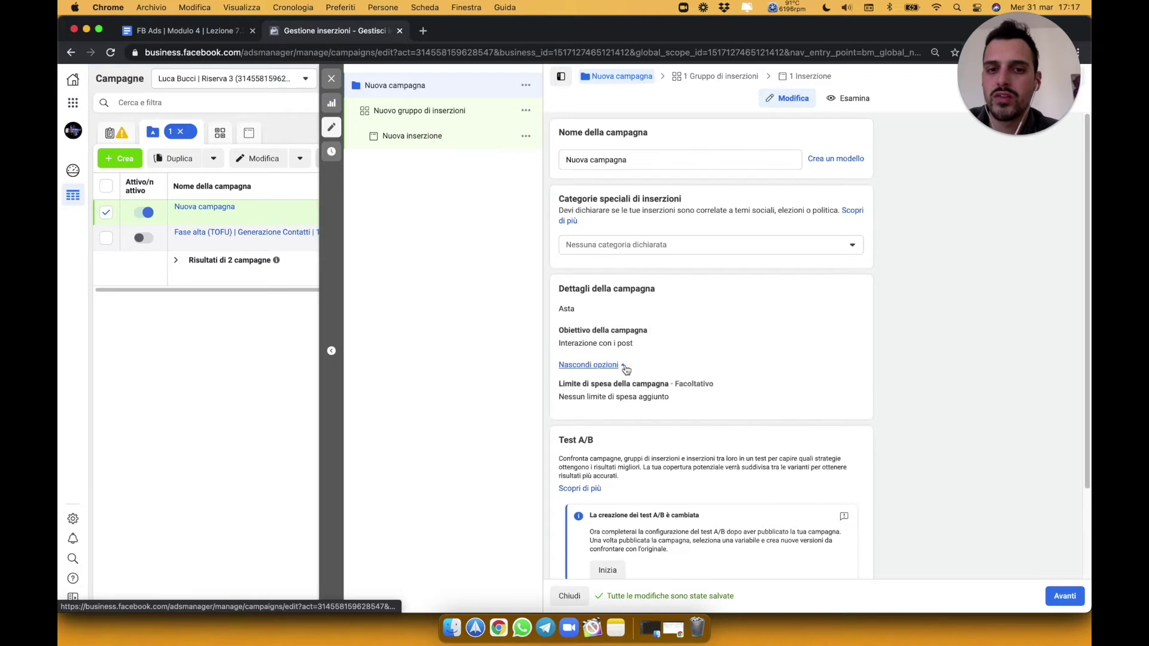
pyautogui.scroll(-2, 626, 369)
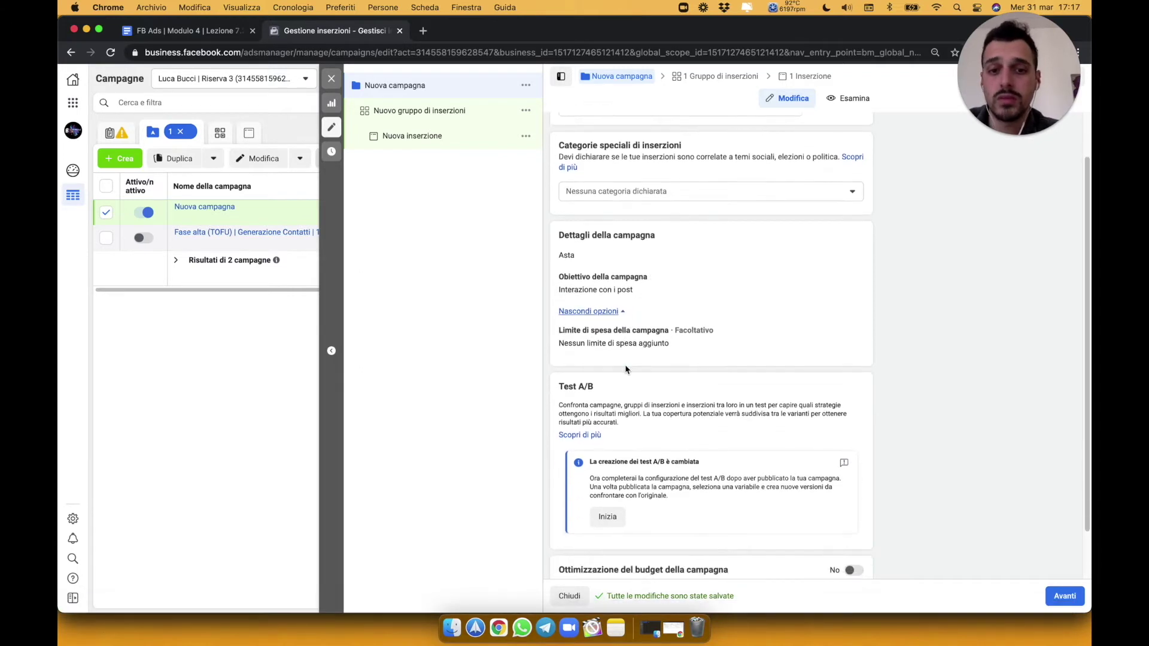
pyautogui.scroll(-2, 626, 369)
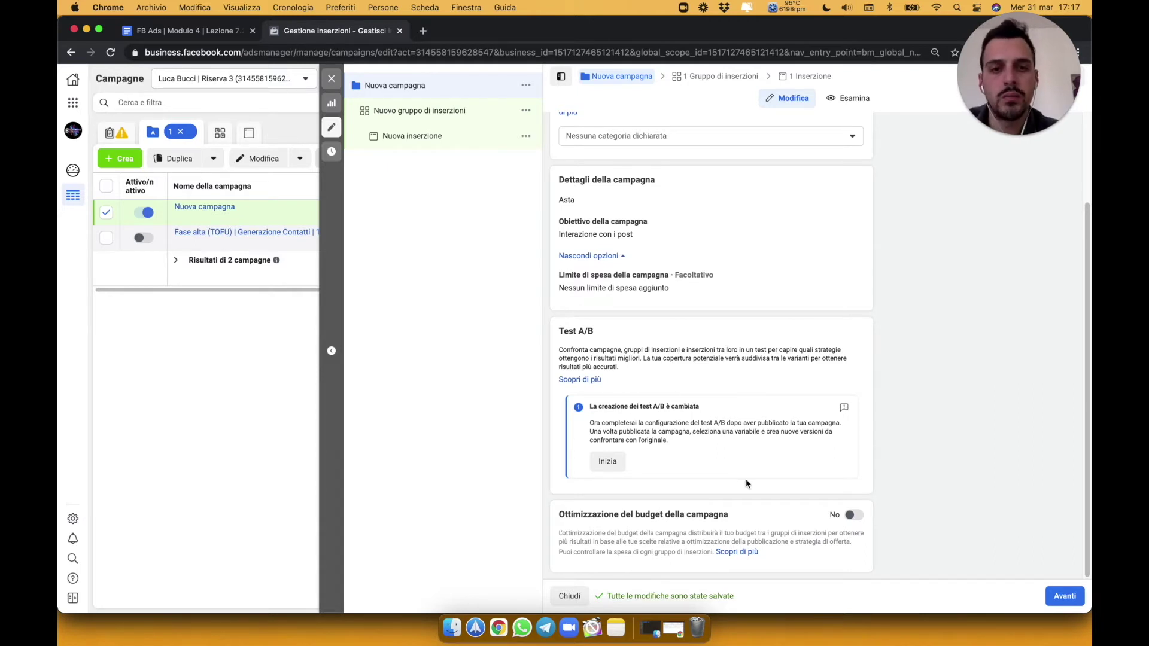
pyautogui.click(781, 502)
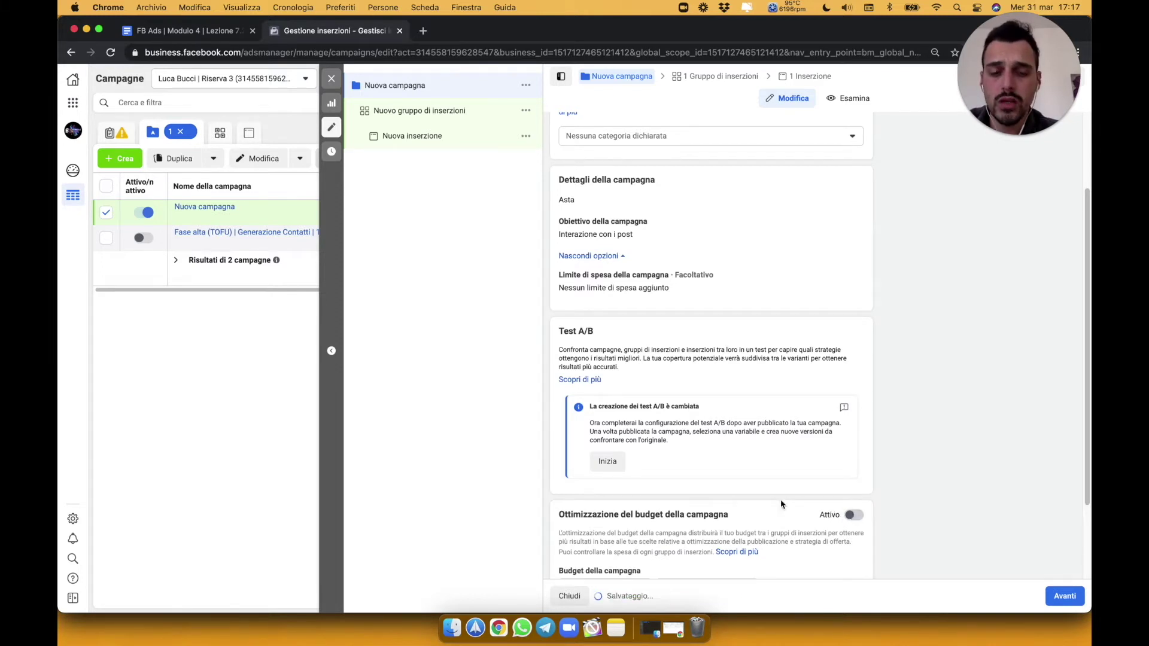
pyautogui.scroll(-2, 780, 500)
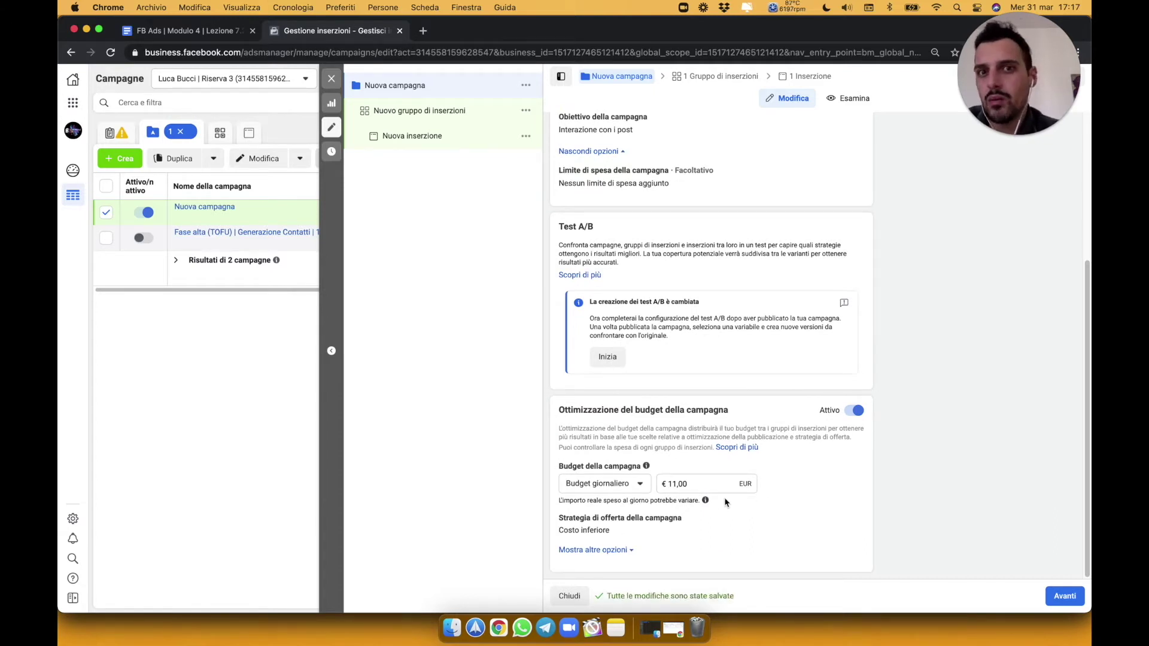
# Set the campaign's daily budget to €5,00.
pyautogui.click(675, 483)
pyautogui.press('BackSpace')
pyautogui.press('Delete')
pyautogui.write('5')
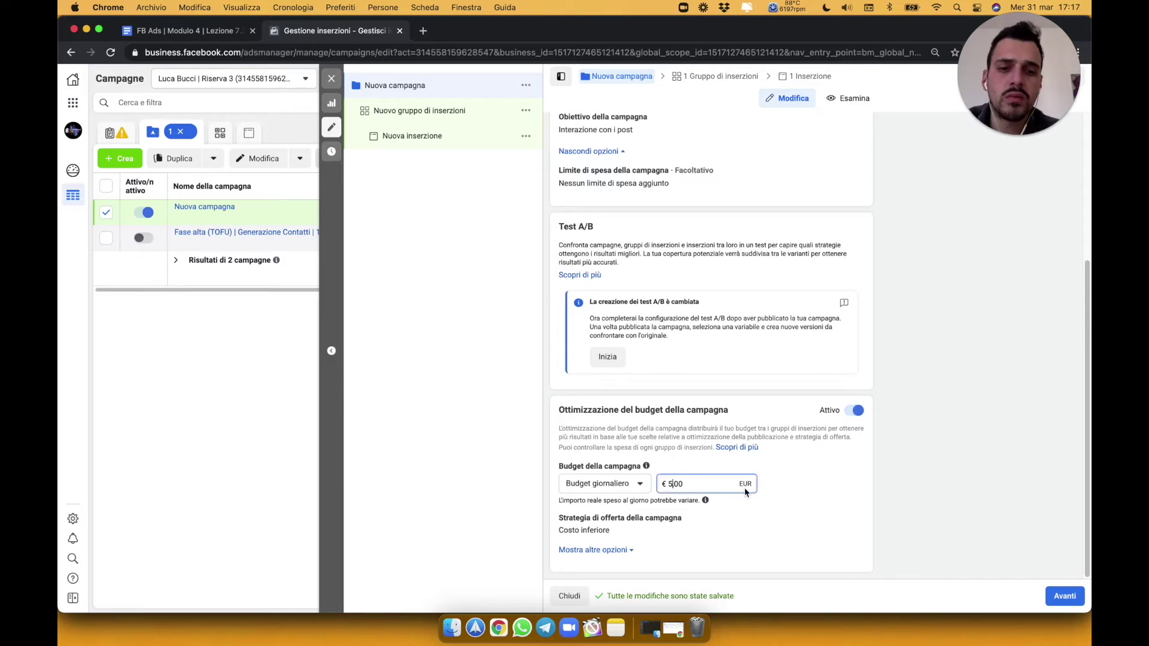
pyautogui.click(810, 480)
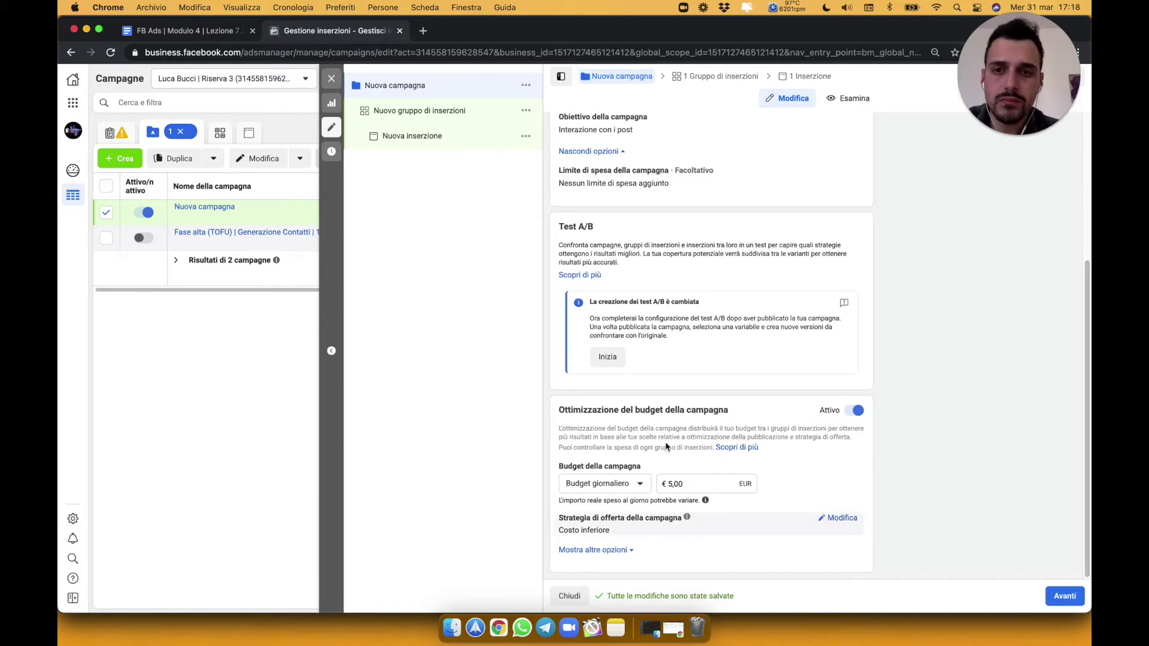
# Open the new ad set and examine its schedule, spending limits and audience settings.
pyautogui.click(440, 118)
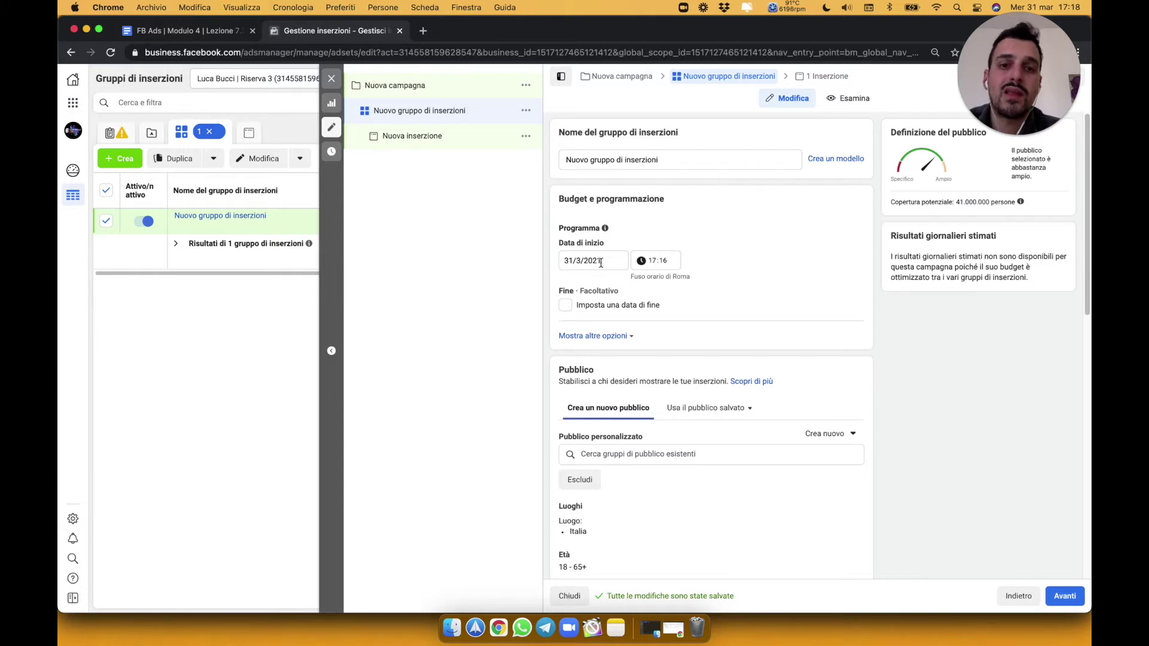
pyautogui.click(593, 338)
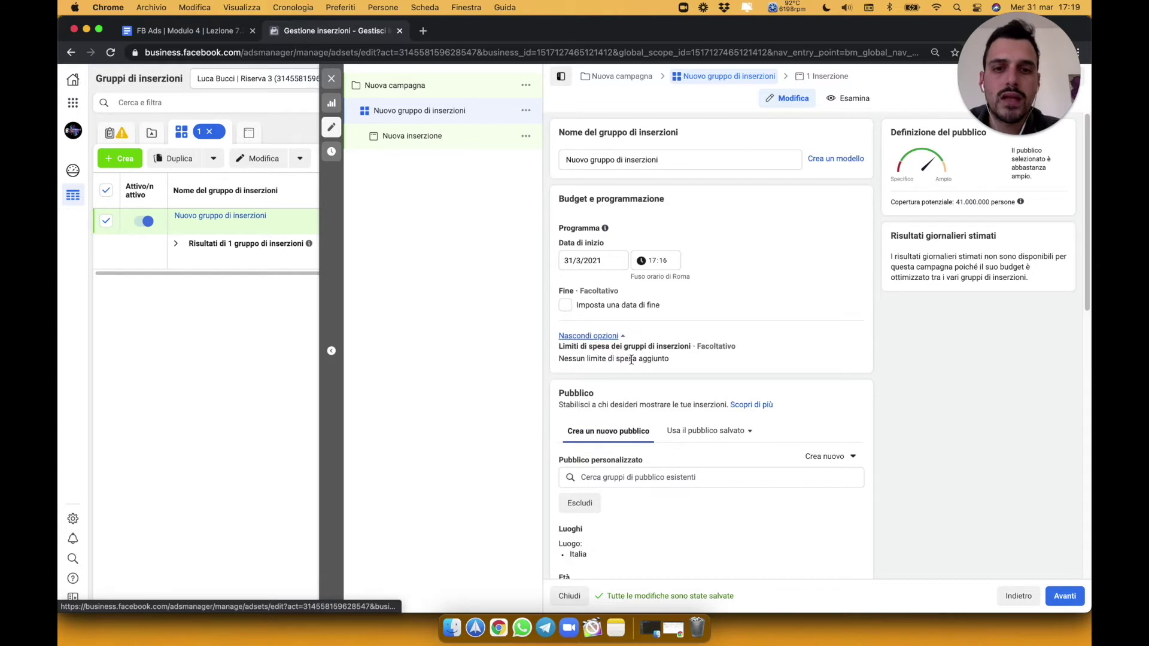
pyautogui.scroll(-5, 631, 360)
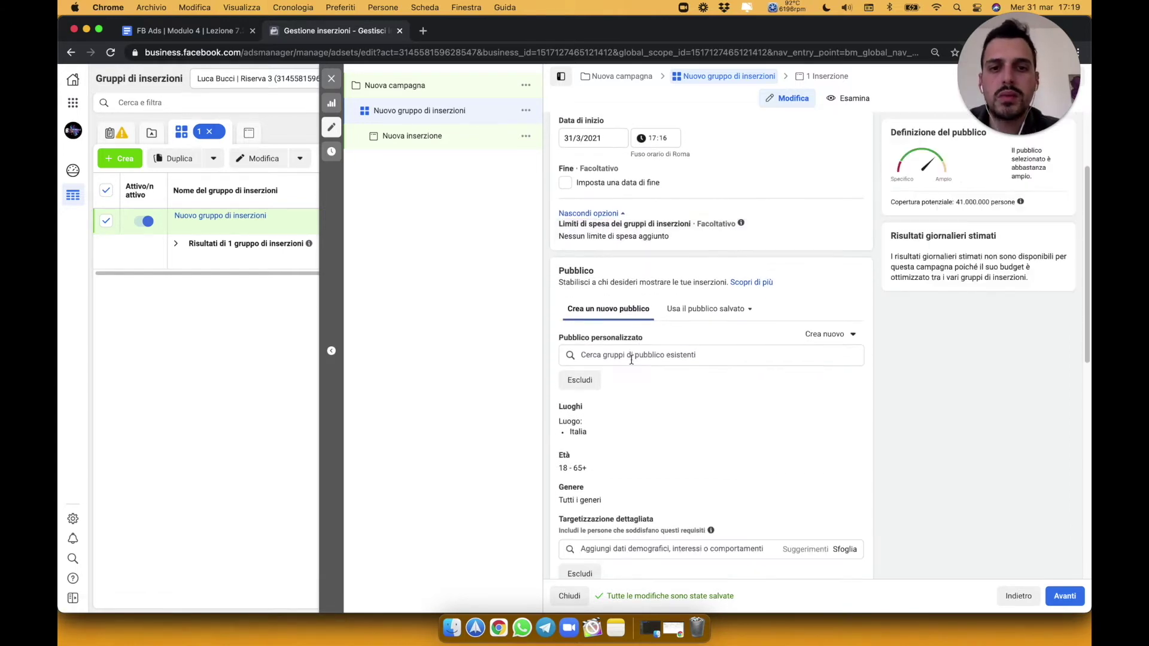
pyautogui.scroll(-3, 632, 359)
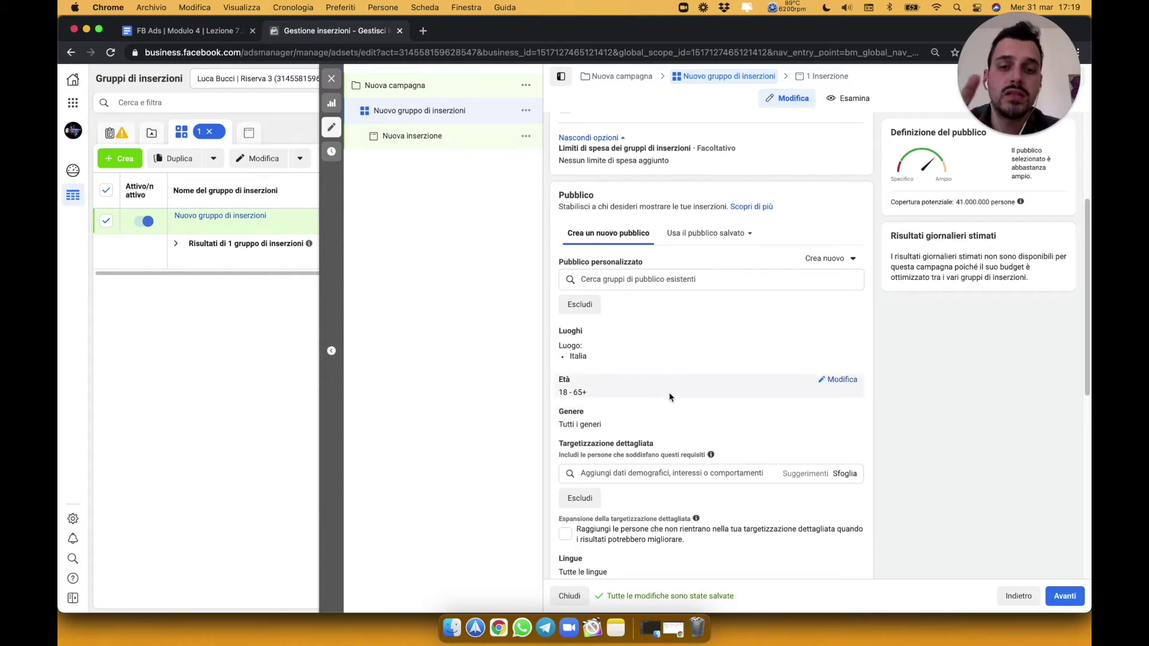
pyautogui.scroll(-4, 670, 397)
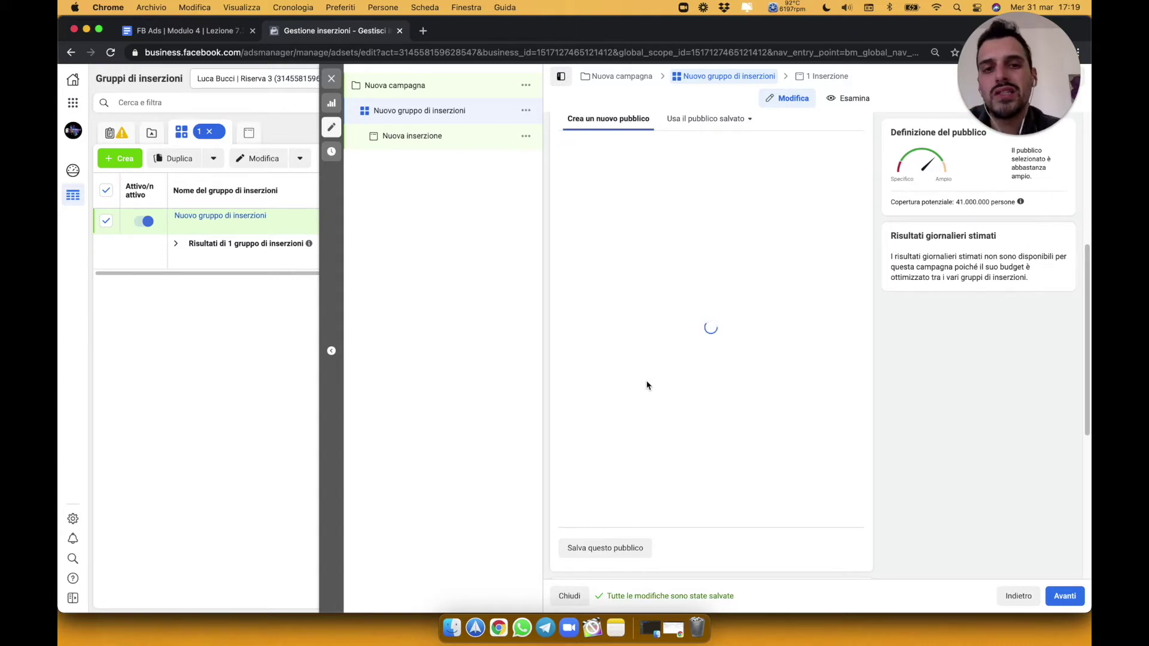
pyautogui.scroll(-2, 646, 385)
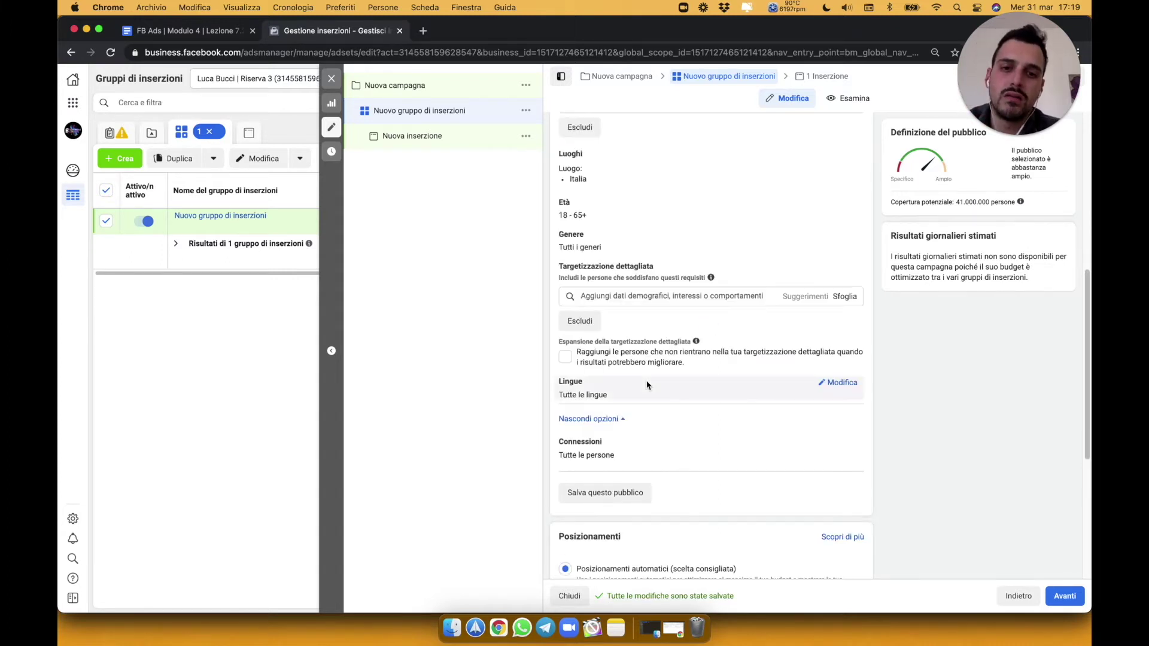
# Add a Facebook Page connection to the ad set's audience, choosing "Persone a cui al momento piace la tua Pagina".
pyautogui.moveTo(629, 450)
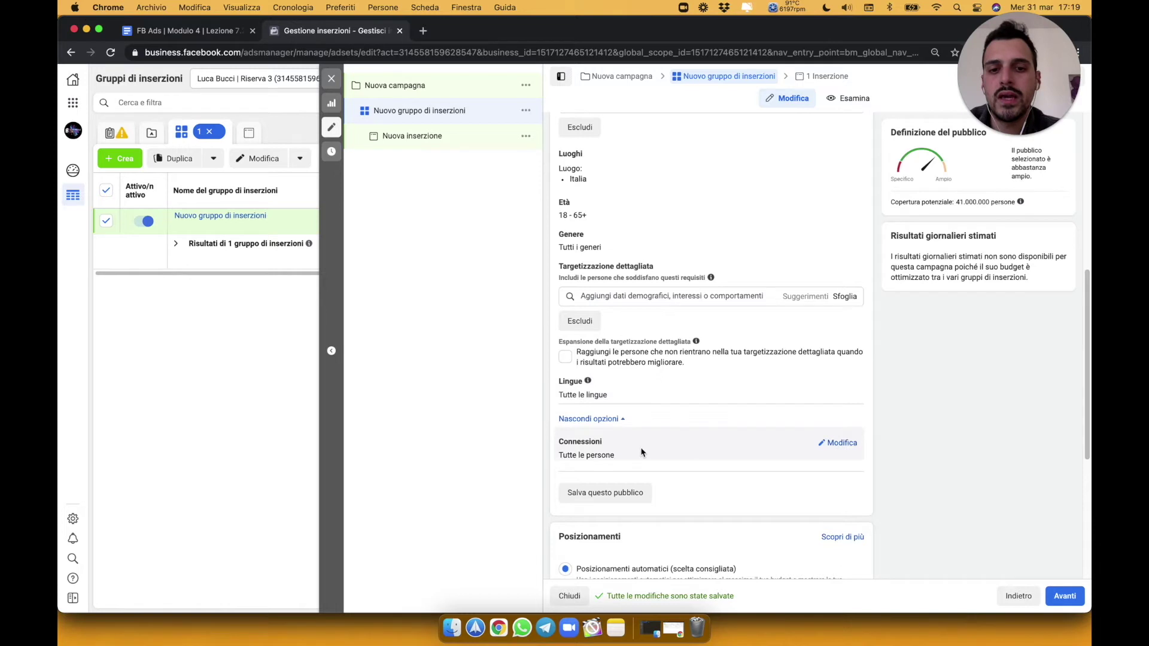
pyautogui.click(841, 443)
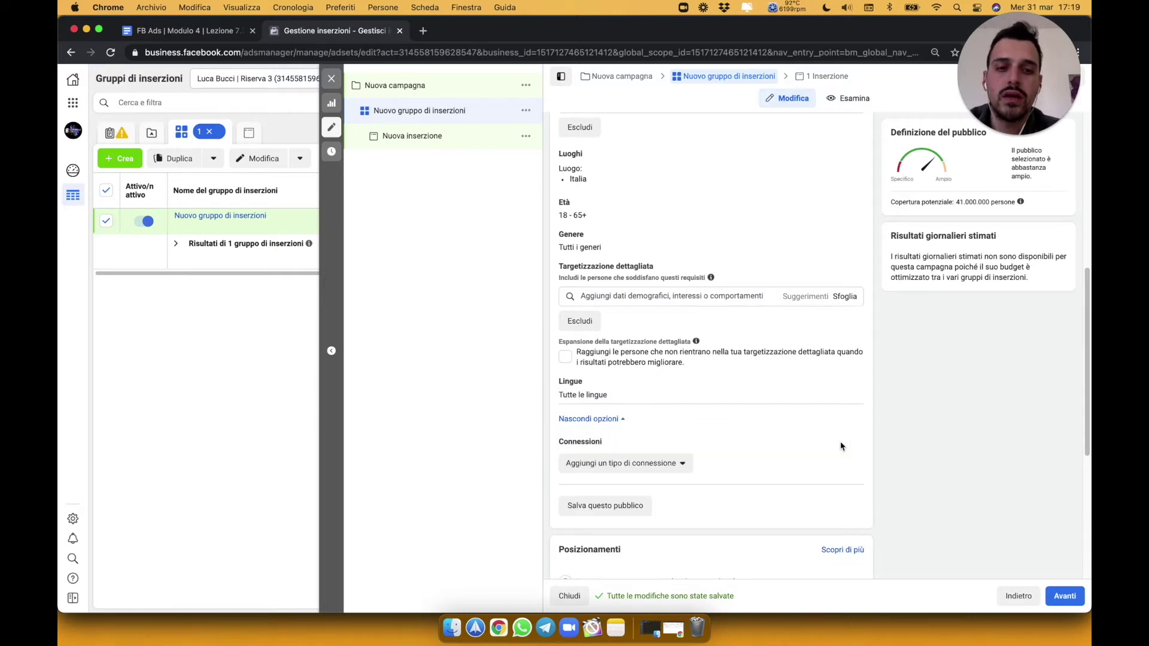
pyautogui.click(676, 465)
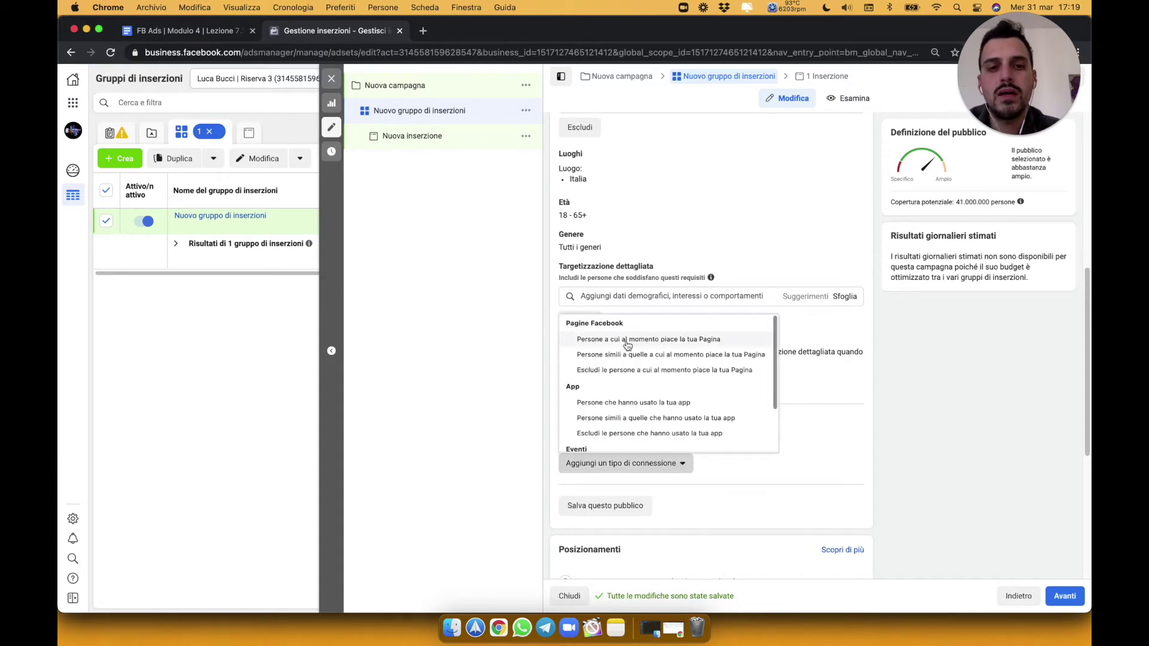
pyautogui.click(655, 339)
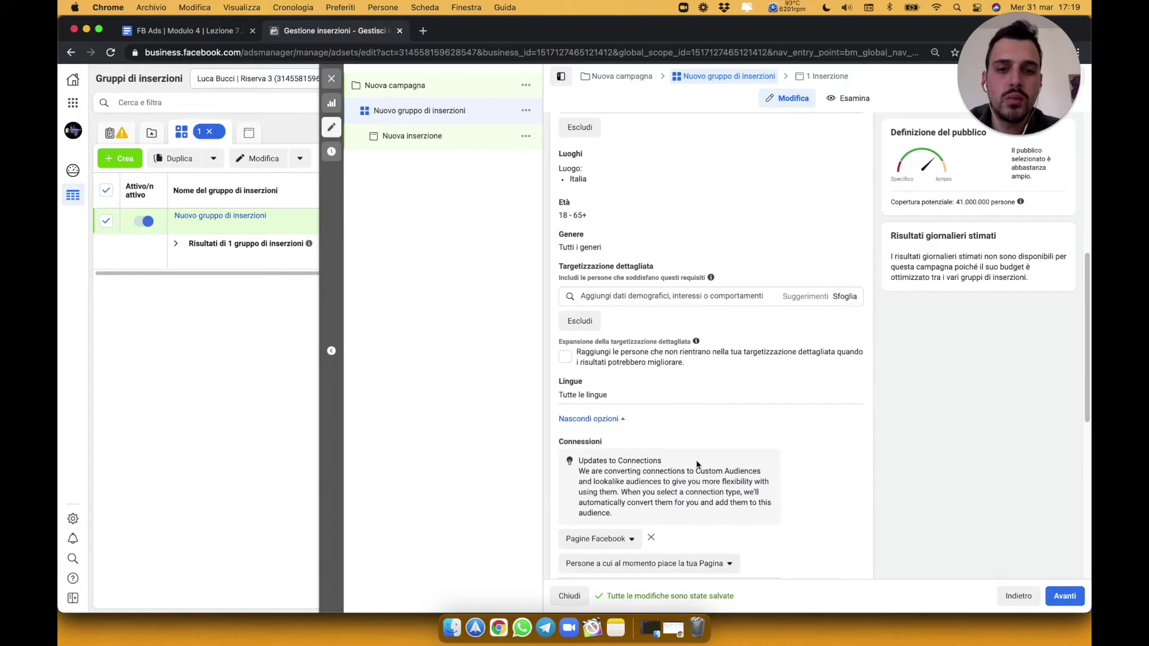
pyautogui.scroll(-2, 696, 464)
pyautogui.scroll(-1, 696, 464)
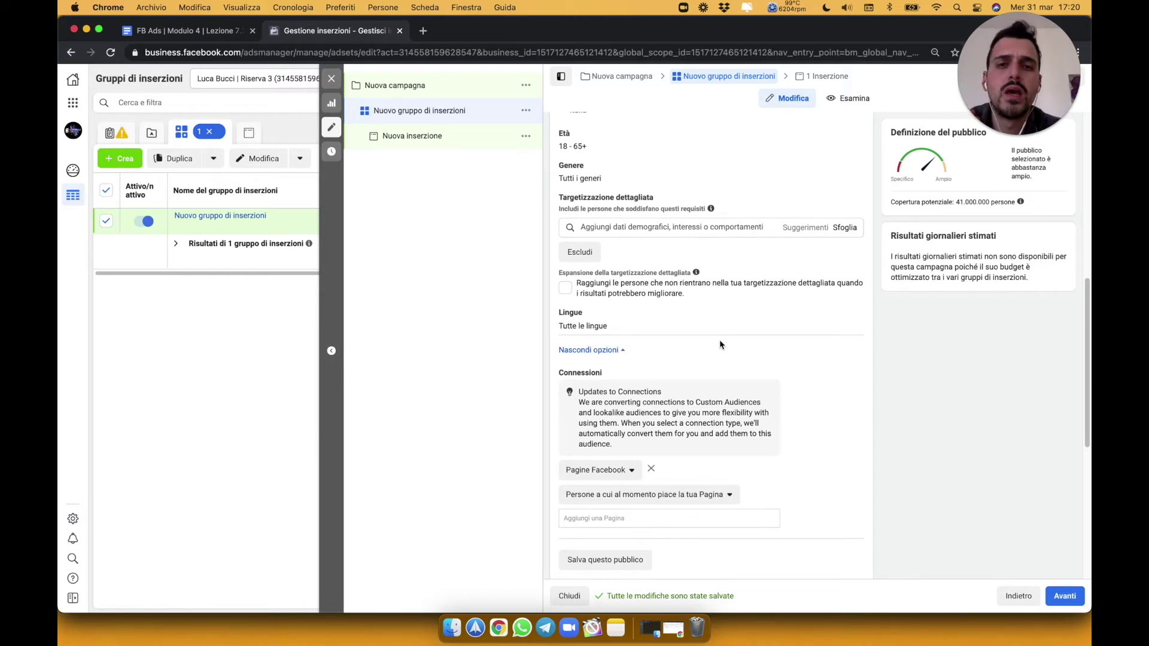
# Examine the ad set's audience and placement settings, the delivery optimization choices and the charge frequency.
pyautogui.scroll(3, 720, 344)
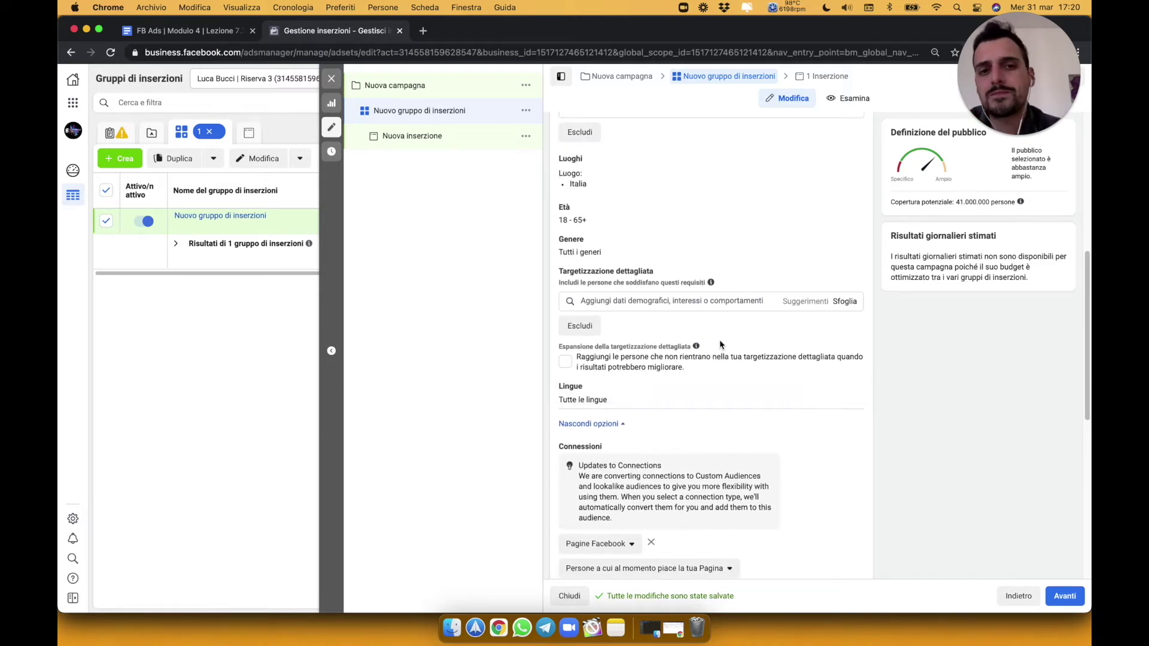
pyautogui.scroll(4, 720, 344)
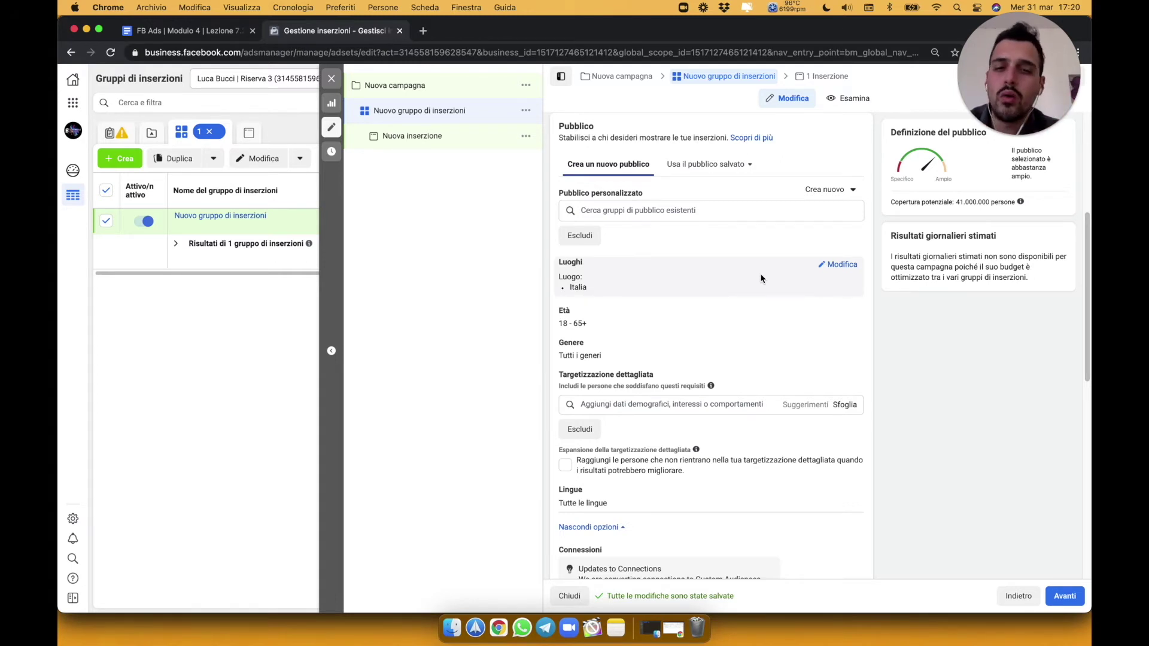
pyautogui.moveTo(695, 401)
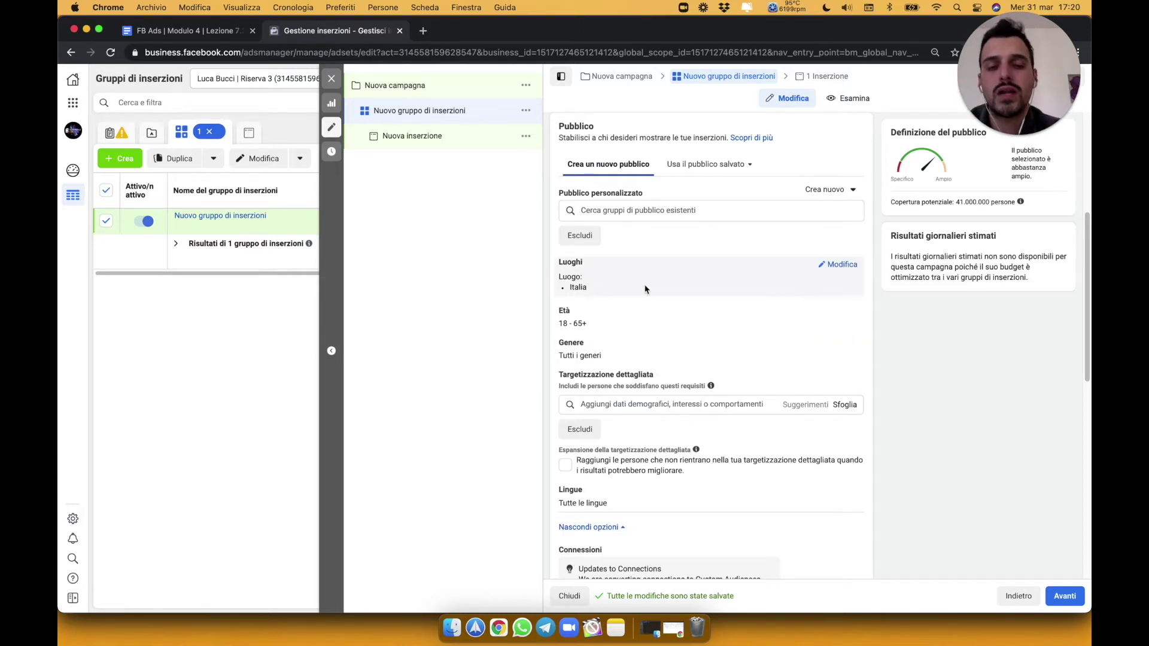
pyautogui.scroll(-5, 645, 289)
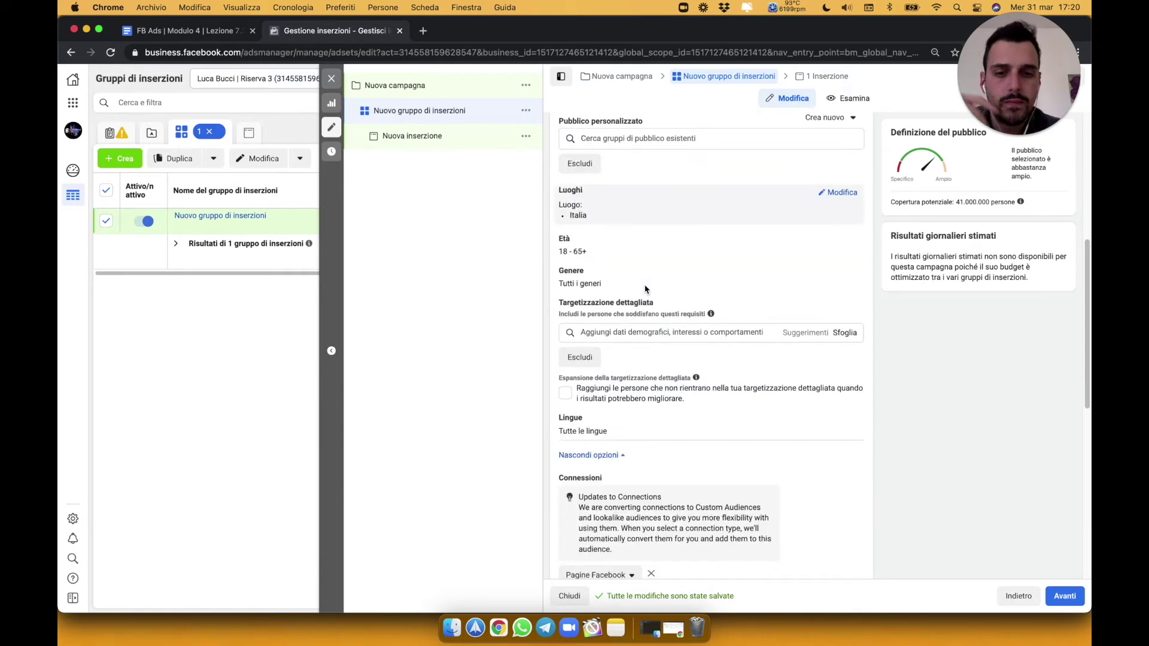
pyautogui.scroll(-6, 645, 290)
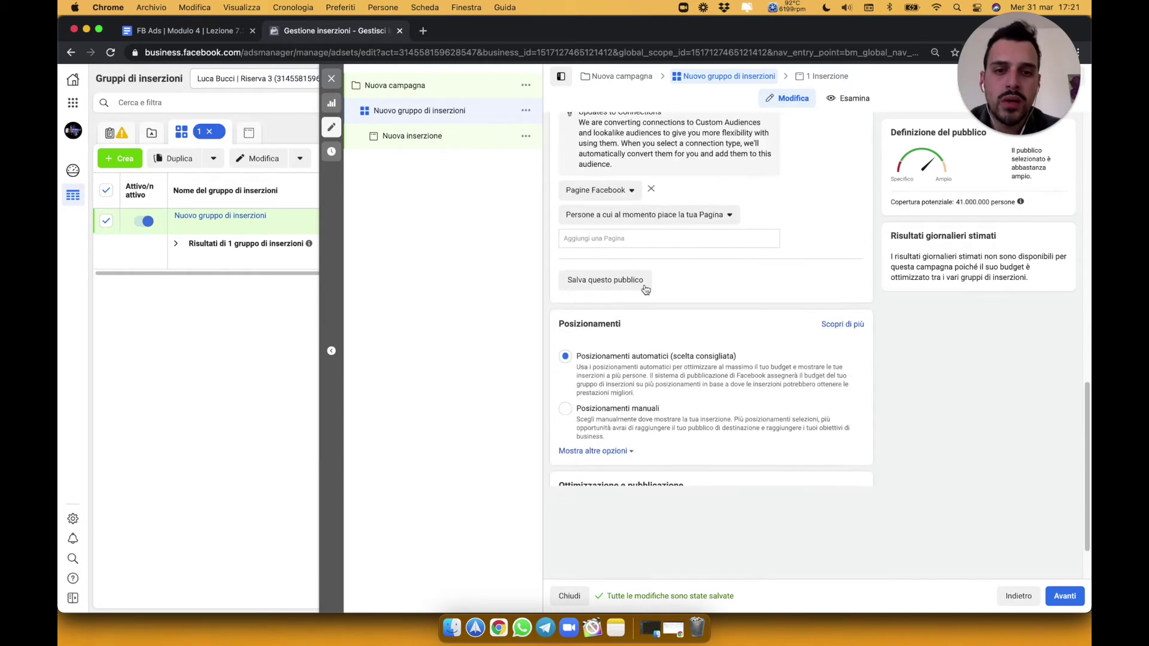
pyautogui.scroll(-2, 645, 290)
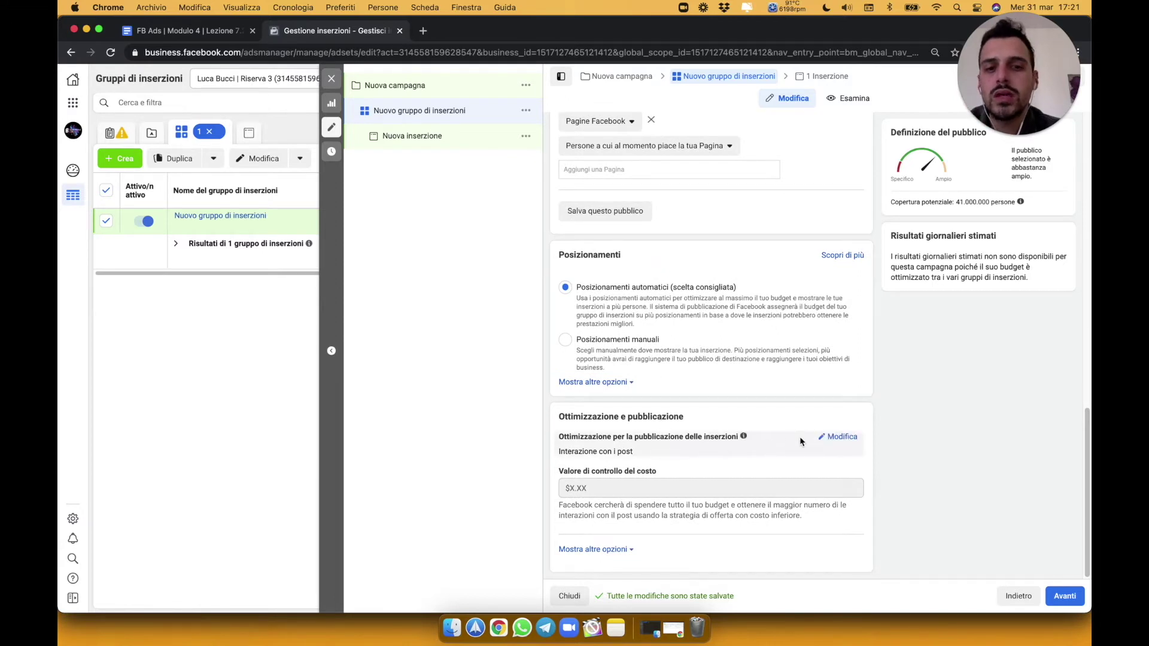
pyautogui.click(835, 437)
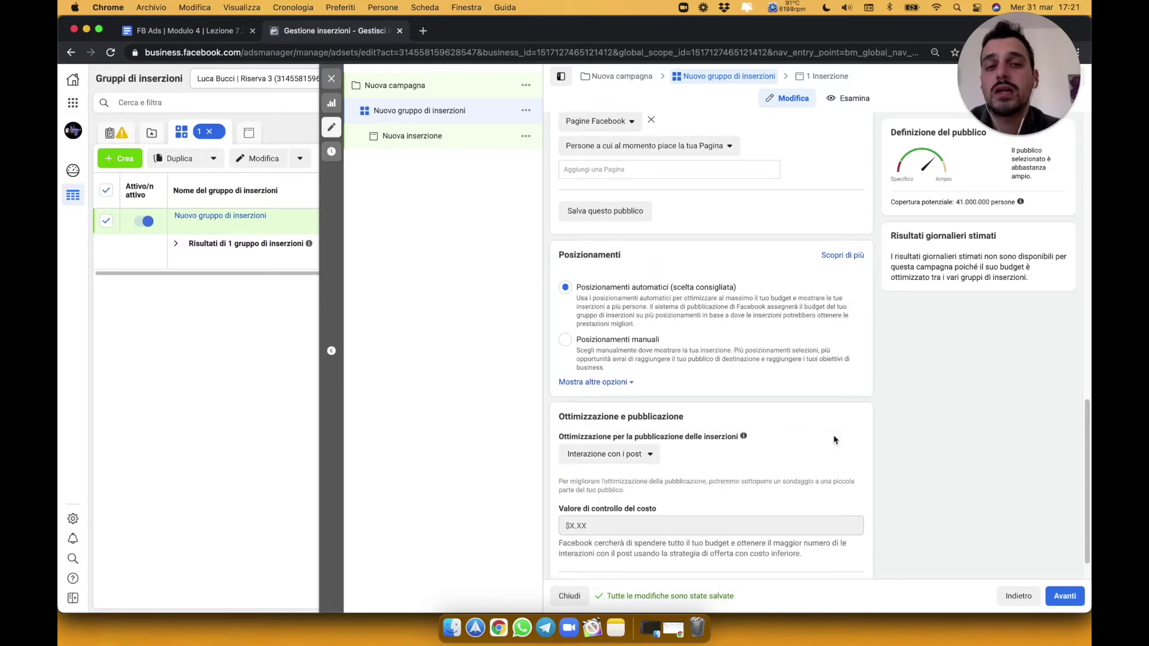
pyautogui.click(650, 458)
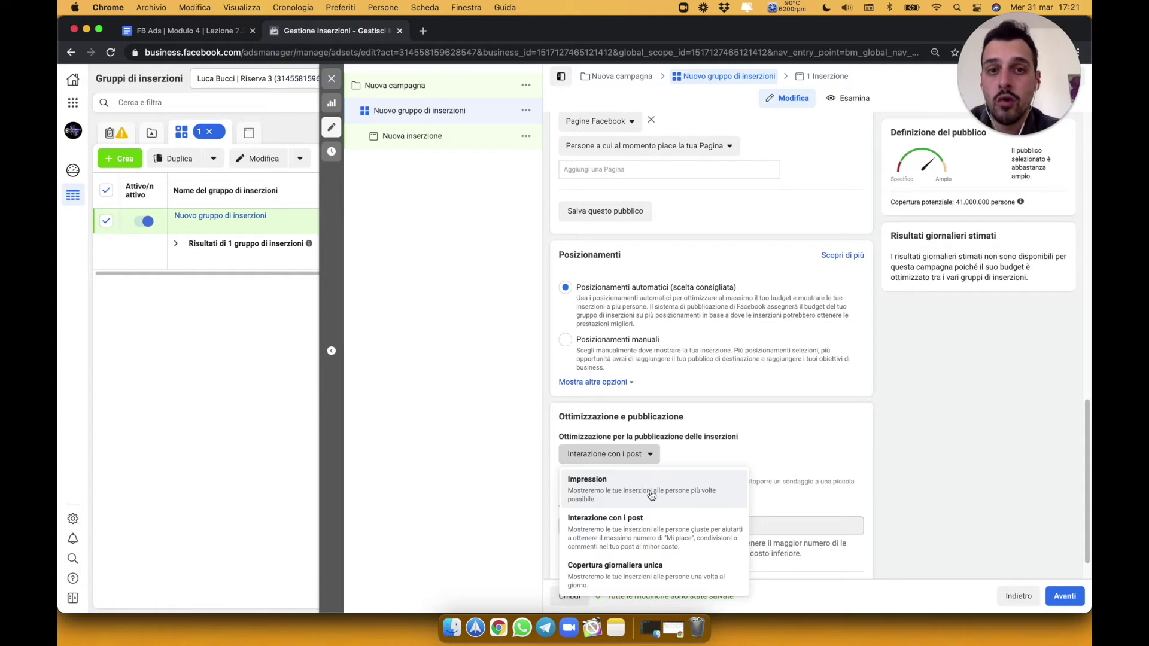
pyautogui.click(705, 452)
pyautogui.scroll(-1, 705, 450)
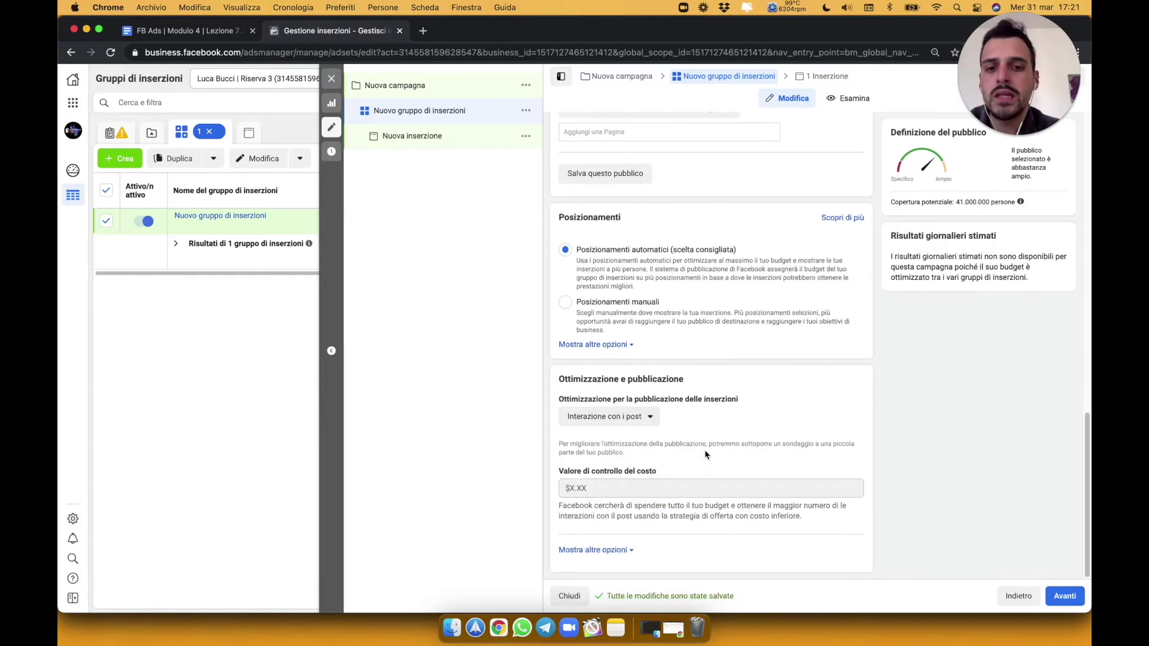
pyautogui.click(596, 555)
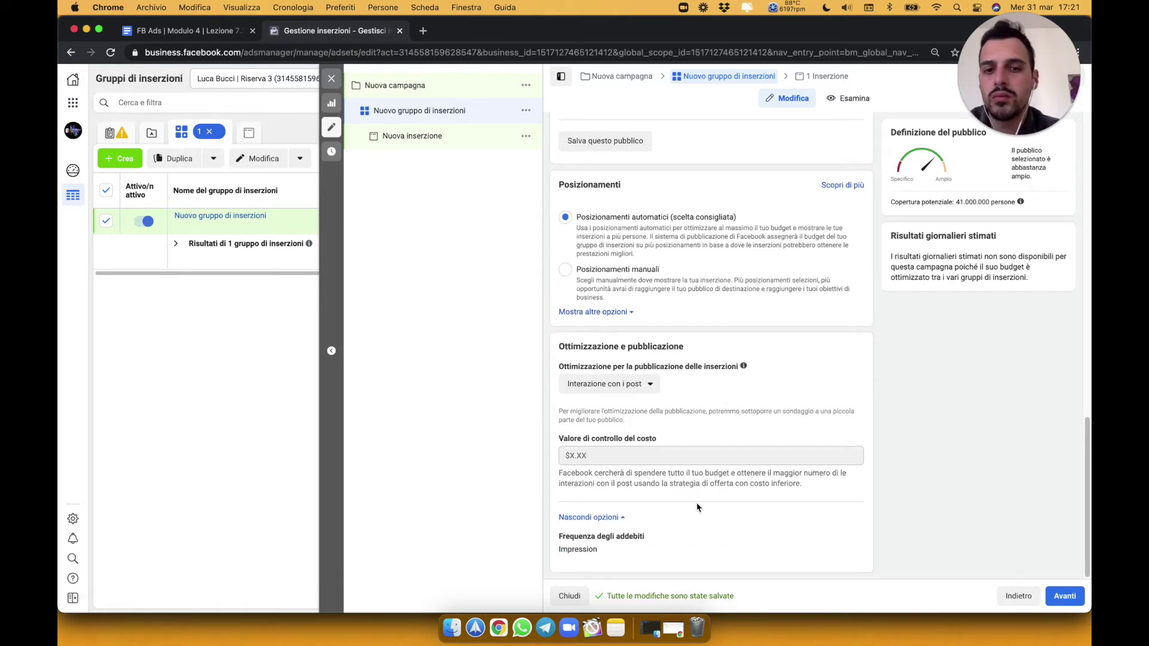
pyautogui.moveTo(666, 465)
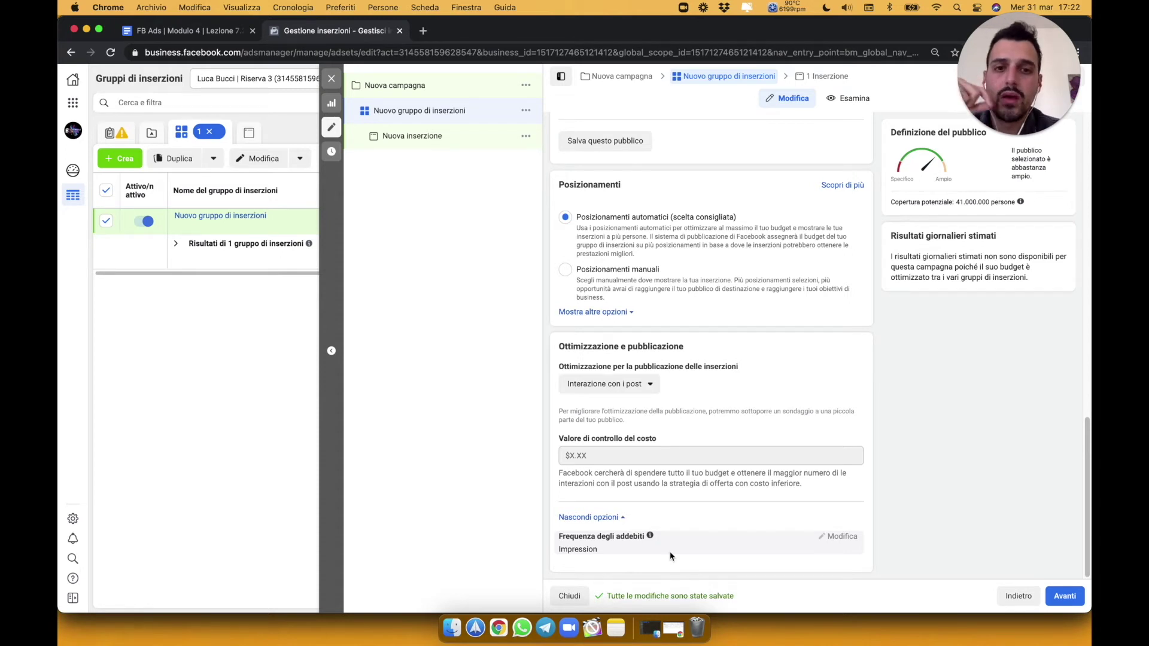
# Open the new ad and change its ad configuration to "Crea inserzione".
pyautogui.click(414, 136)
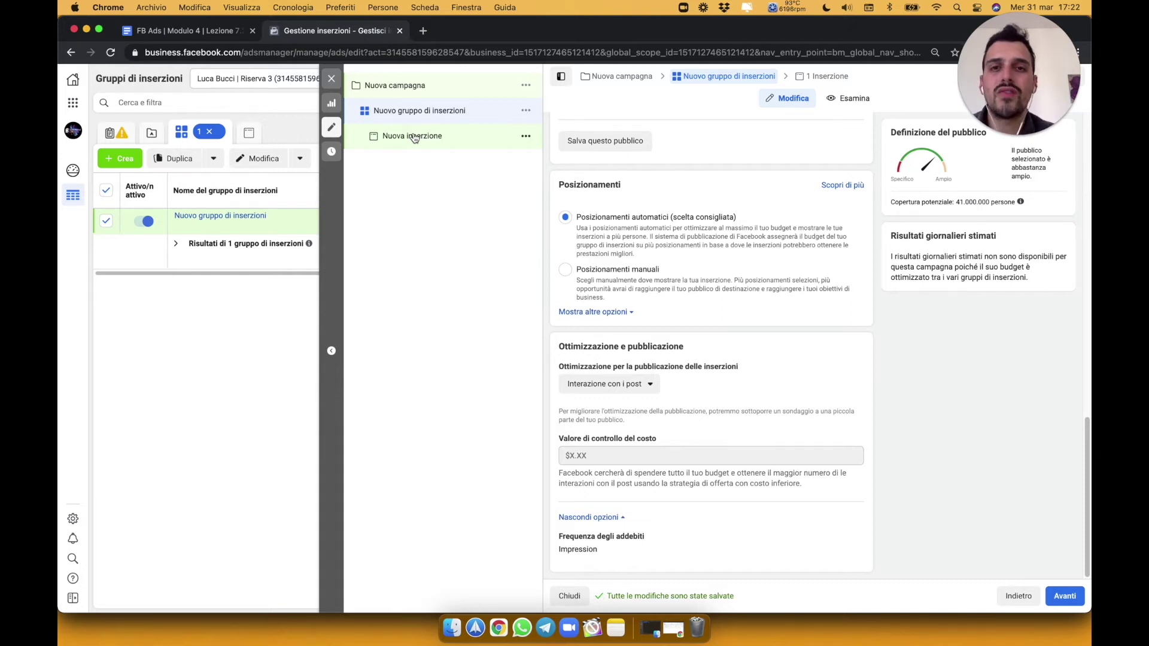
pyautogui.click(414, 137)
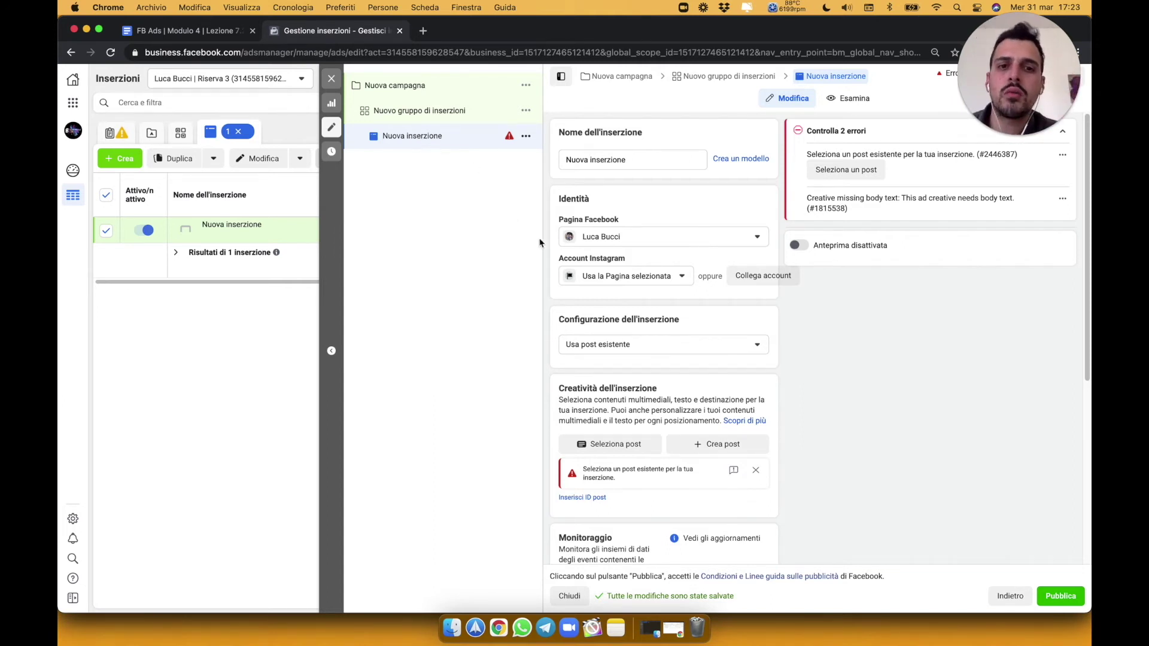
pyautogui.click(602, 352)
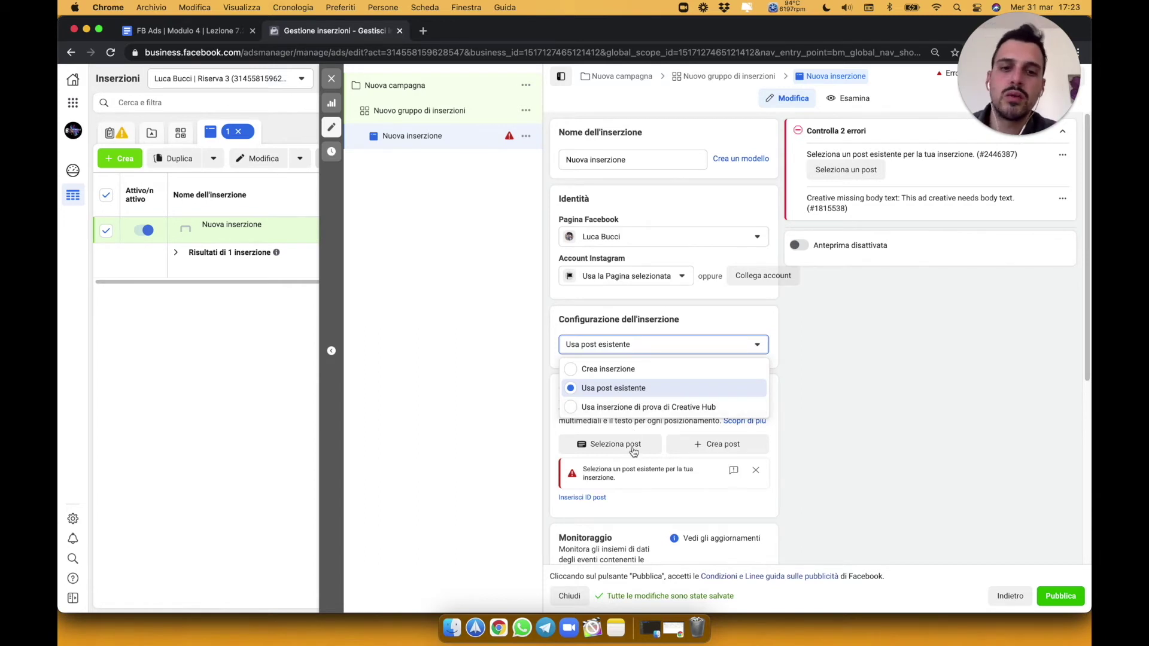
pyautogui.click(658, 432)
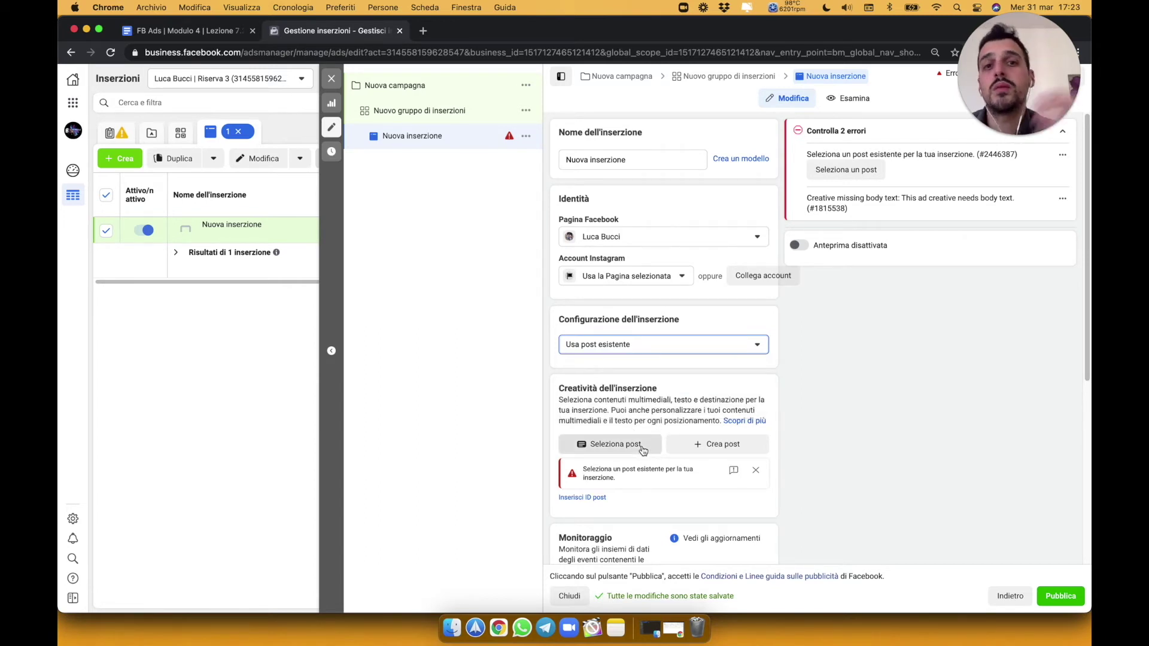
pyautogui.click(642, 348)
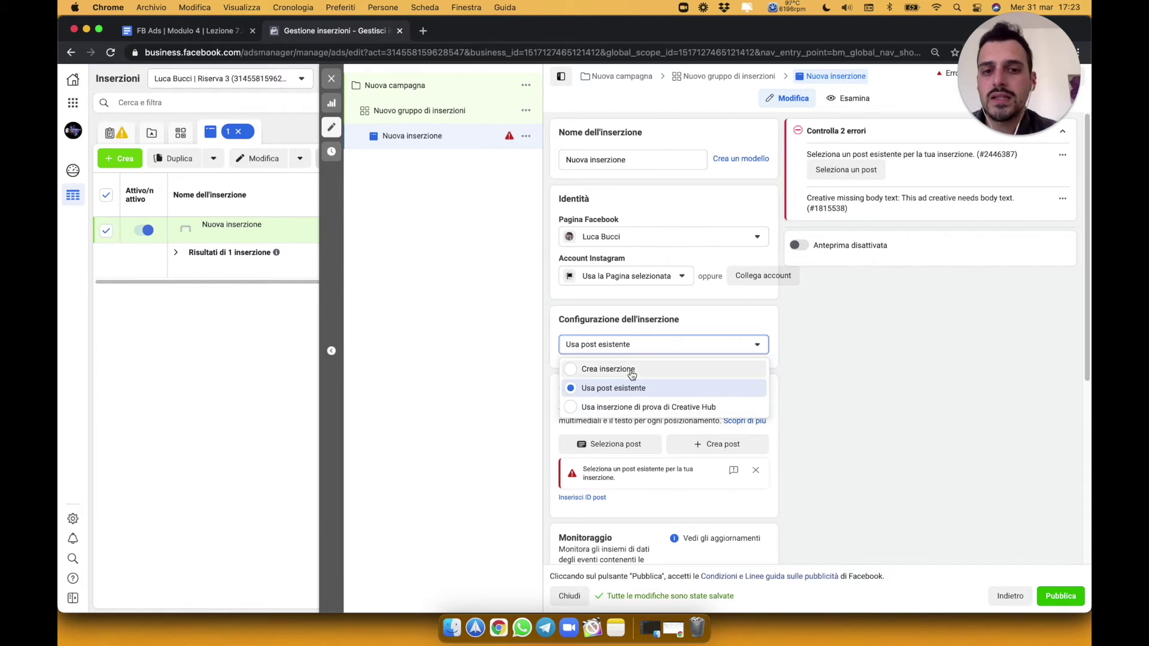
pyautogui.click(632, 374)
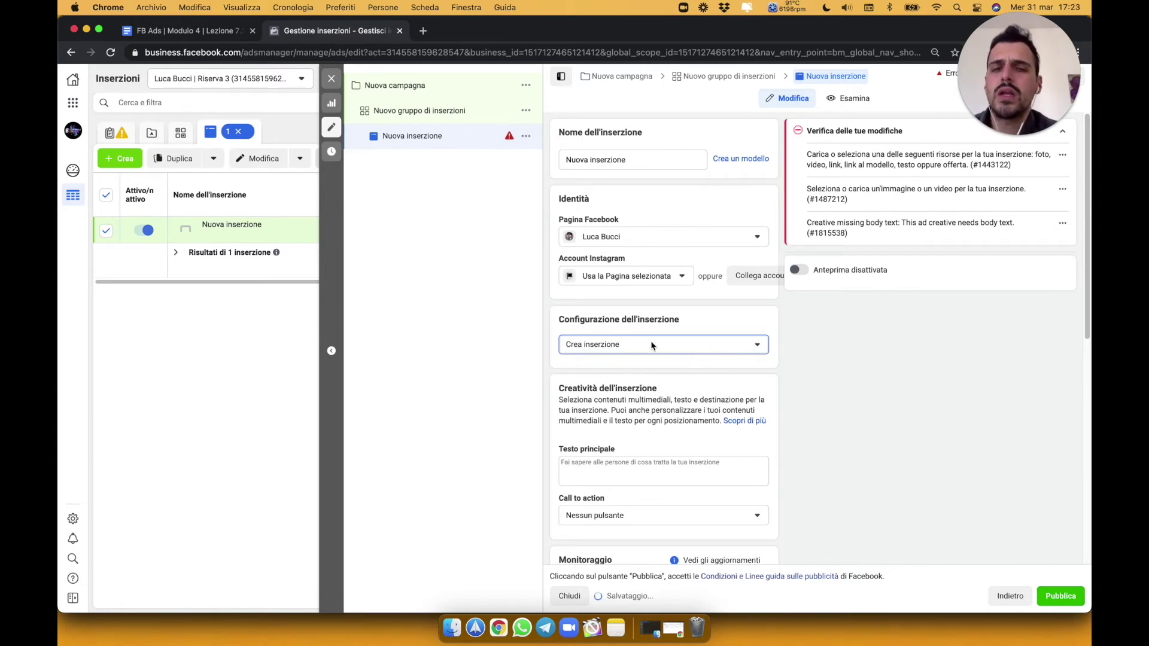
# Examine the ad's creative fields and the available call-to-action options.
pyautogui.scroll(-2, 651, 344)
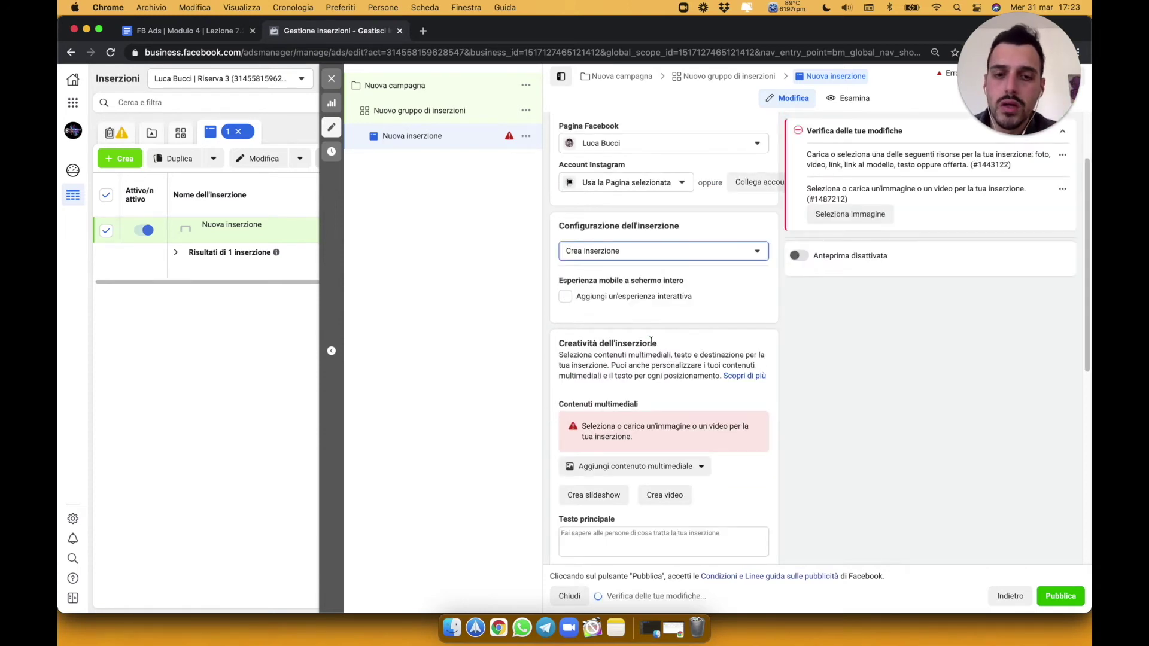
pyautogui.scroll(-3, 651, 342)
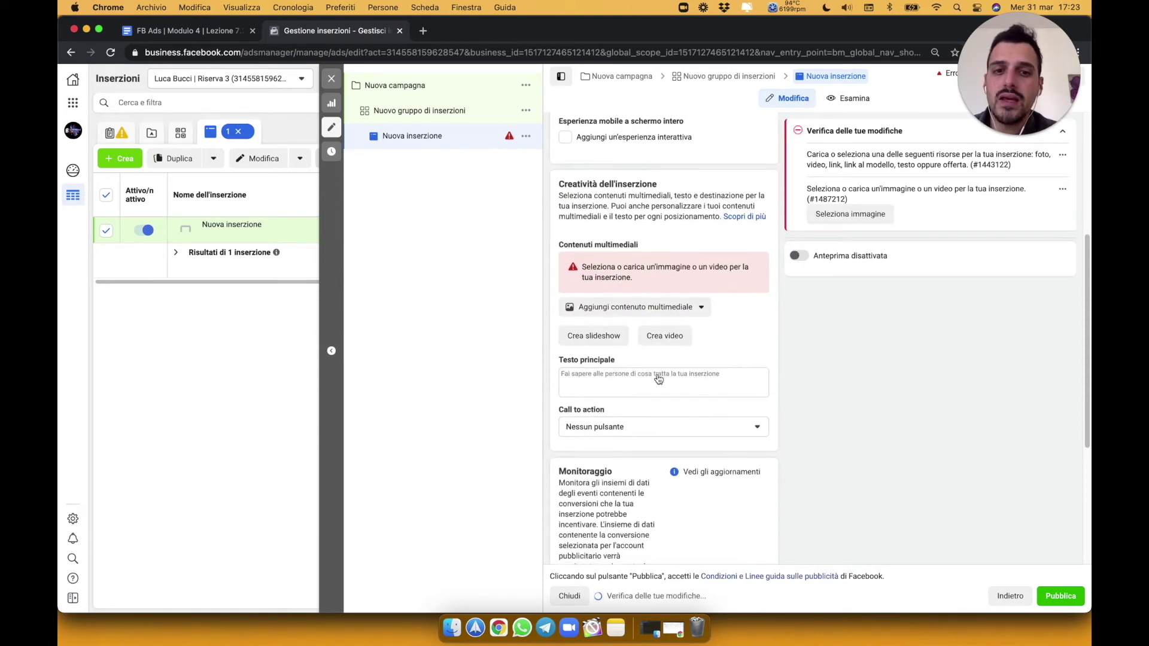
pyautogui.click(642, 428)
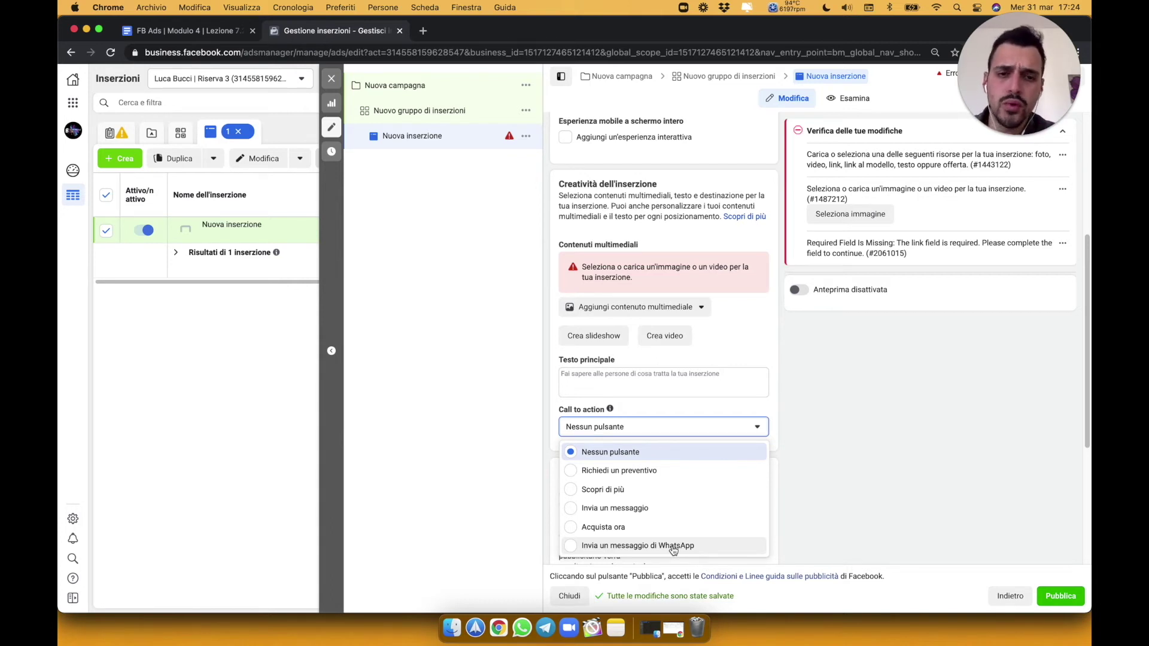
pyautogui.click(735, 354)
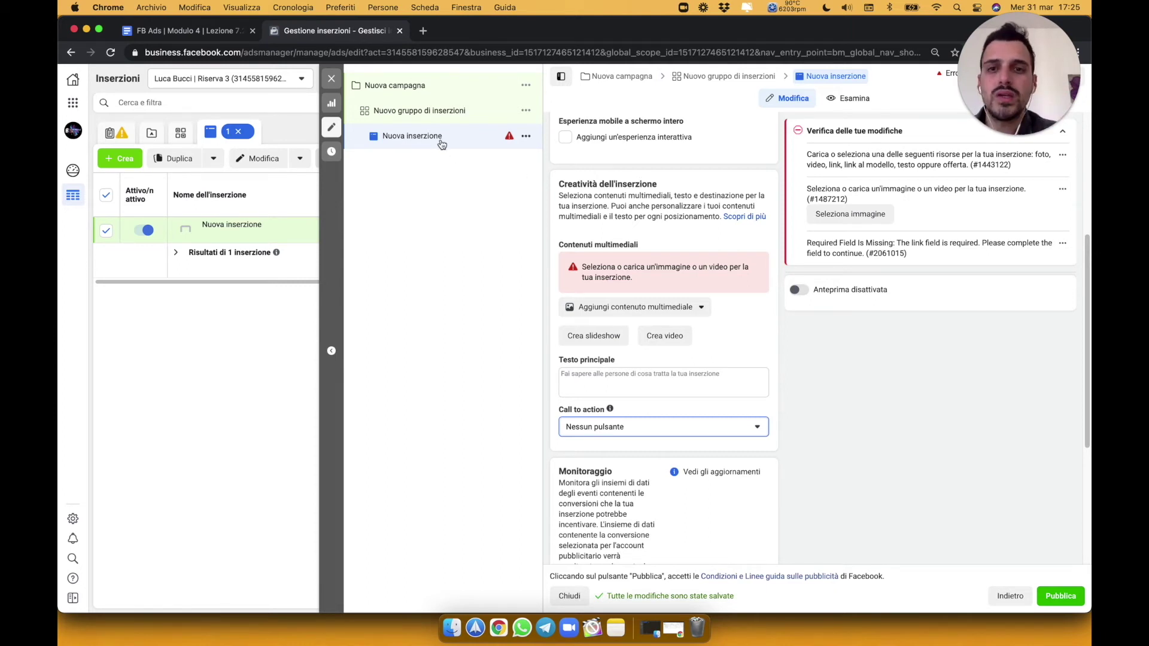
# Rename the ad as "22/03 | Img 1080x1080 | Landing Page | Branding | Consulenza Gratuita", matching the naming example in the Google Docs document.
pyautogui.scroll(5, 619, 216)
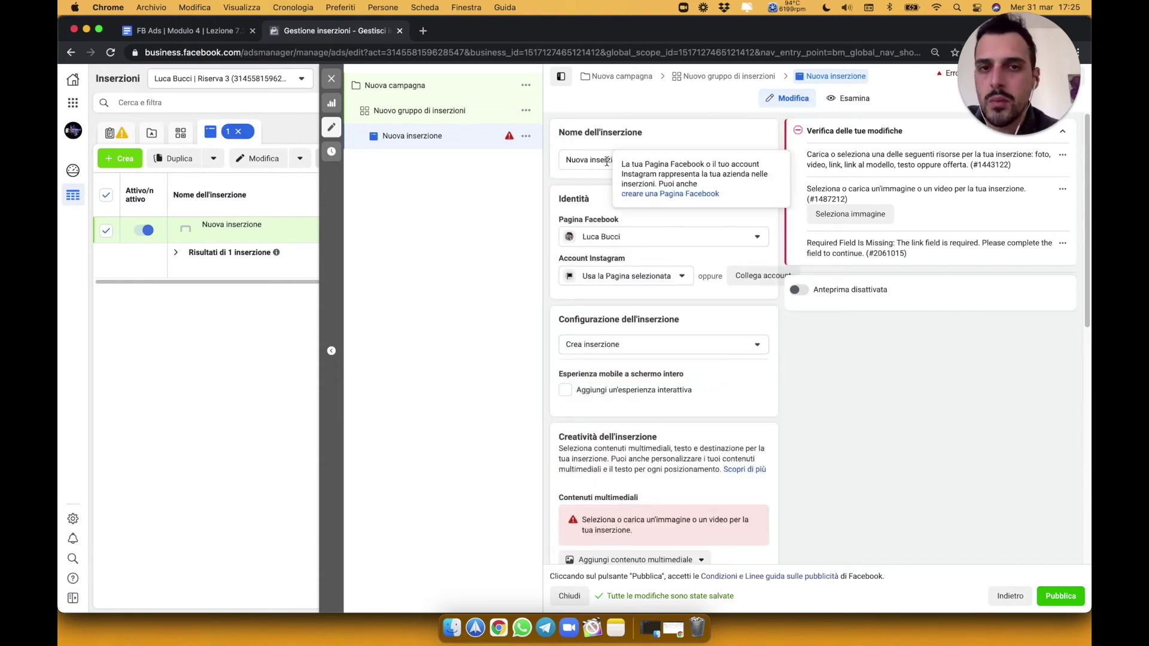
pyautogui.tripleClick(607, 160)
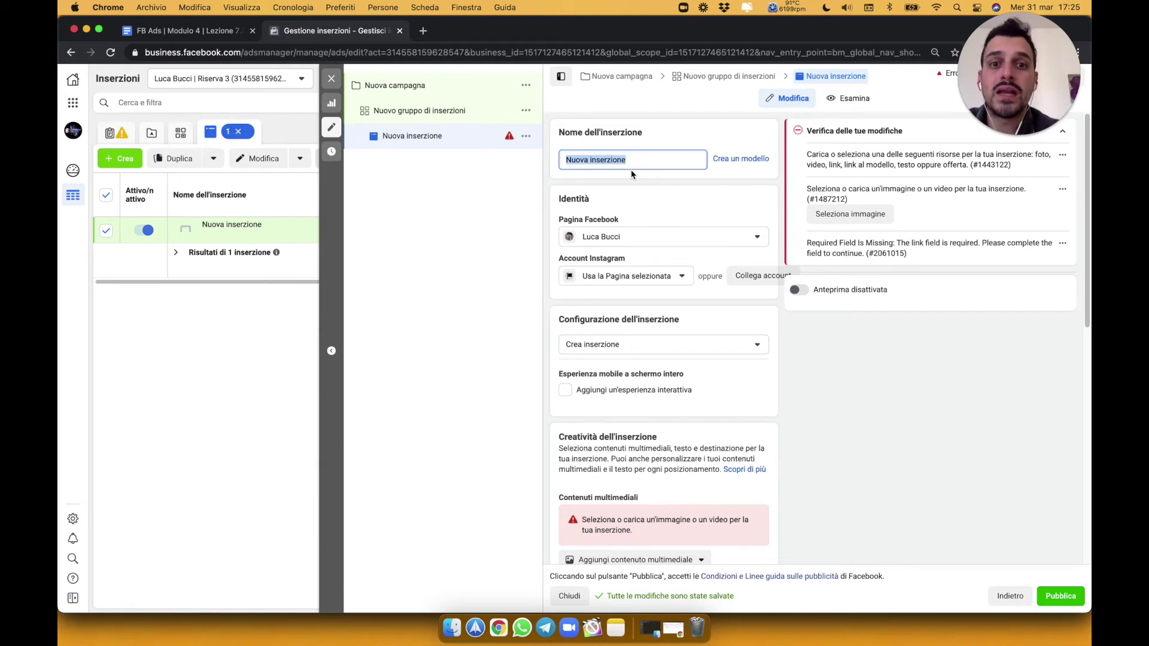
pyautogui.click(190, 31)
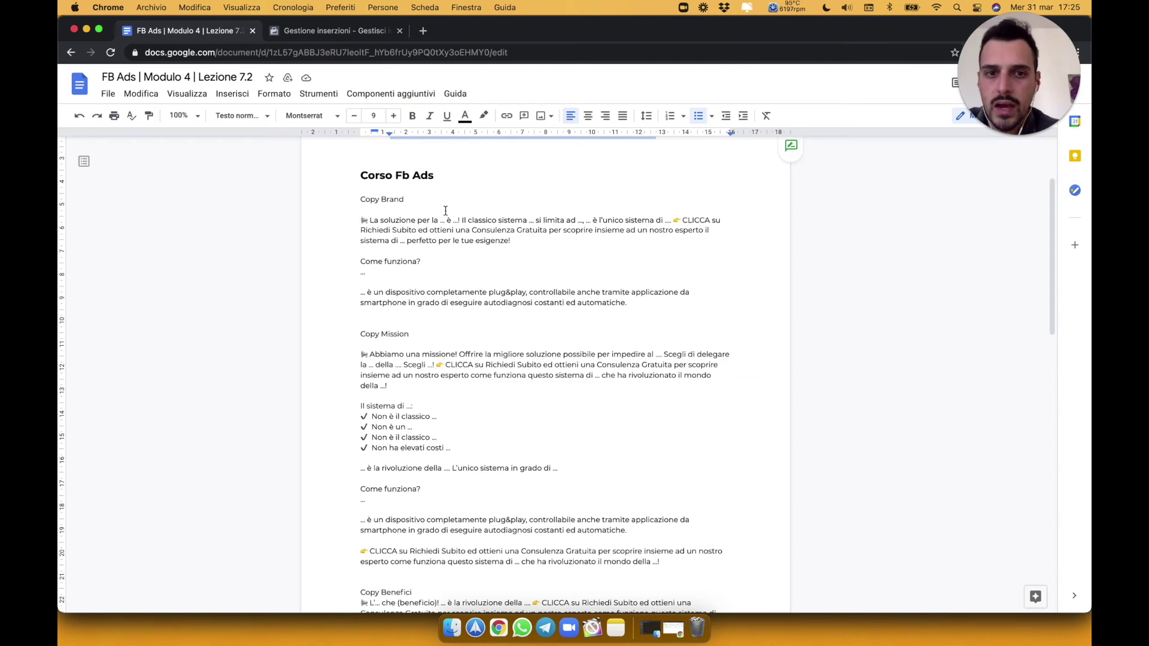
pyautogui.scroll(2, 446, 211)
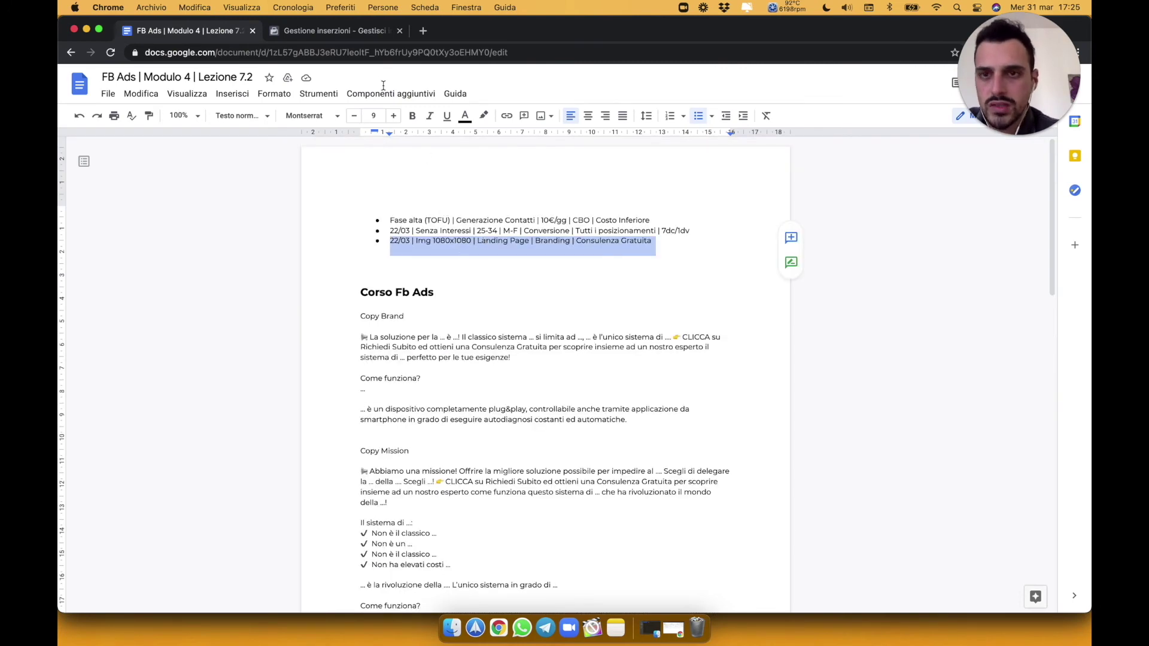
pyautogui.click(361, 36)
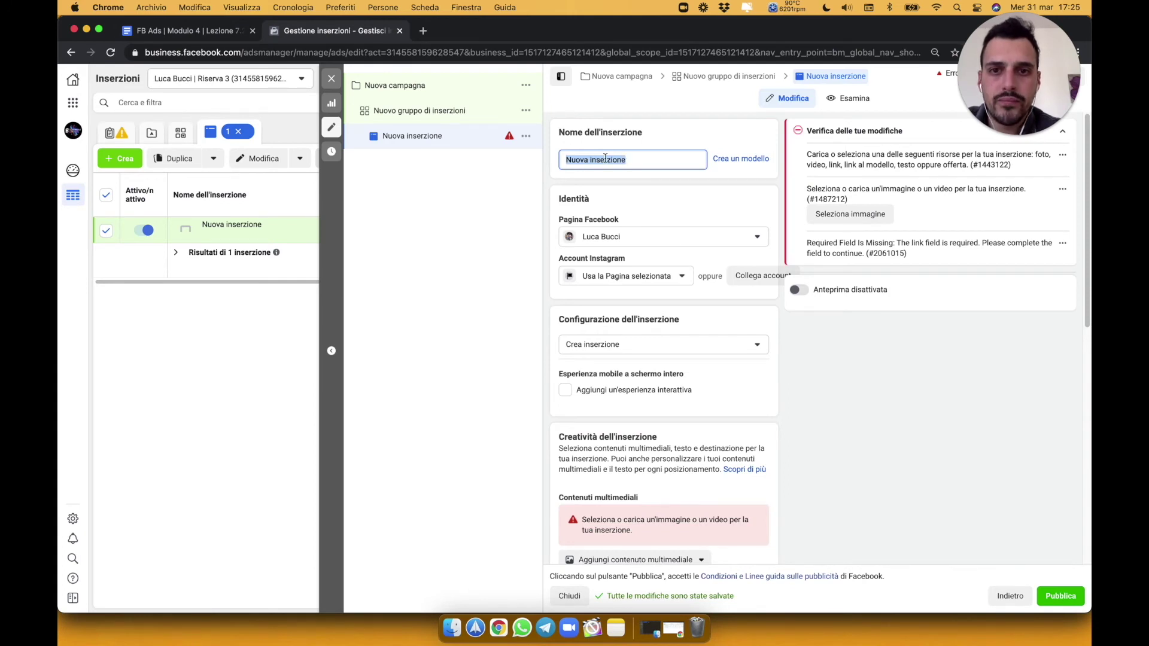
pyautogui.press('super+v')
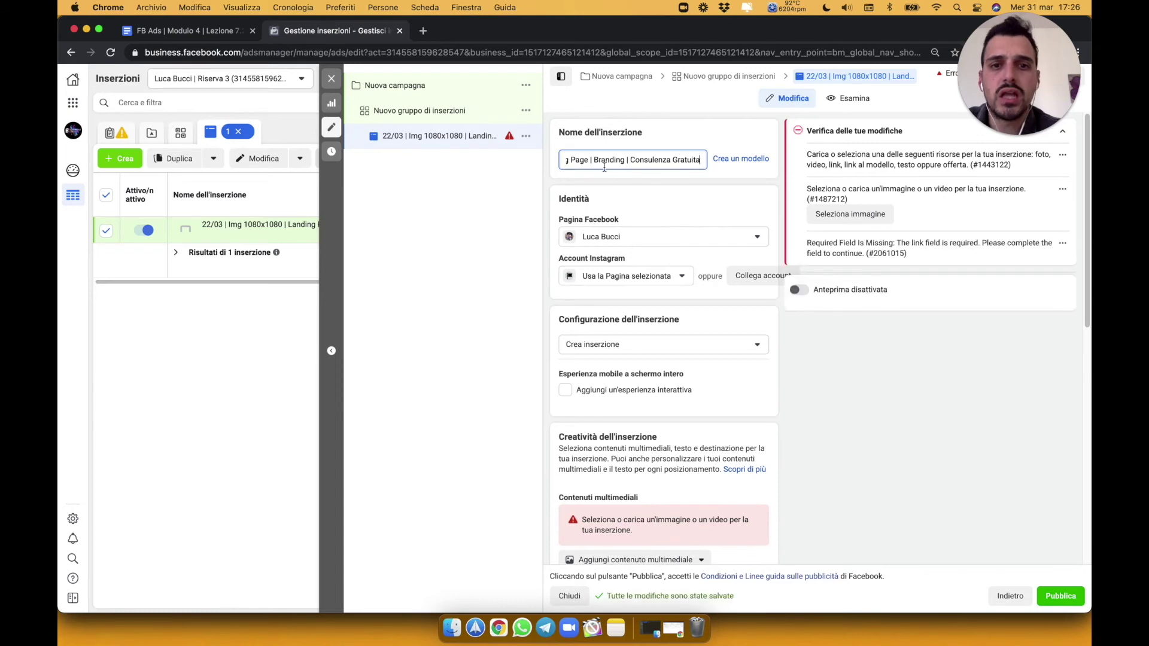
# Switch to the Google Docs document and copy the ad text from below the "Copy Brand" heading through the end of the "Copy Mission" section.
pyautogui.click(218, 35)
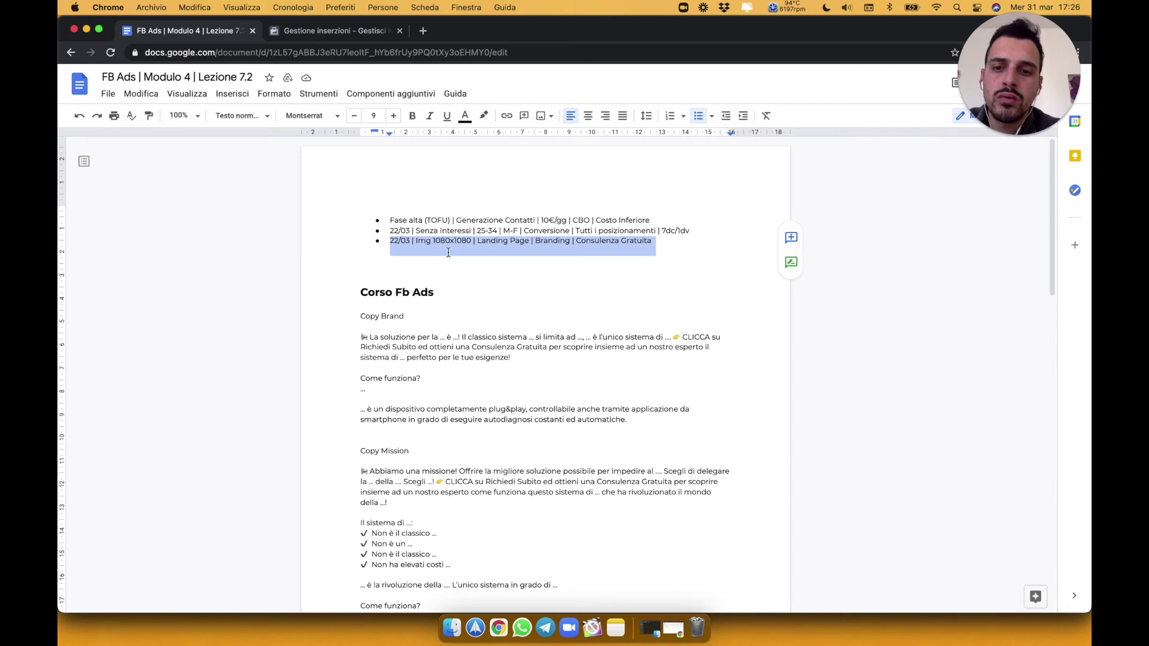
pyautogui.scroll(-3, 449, 254)
pyautogui.scroll(-1, 449, 251)
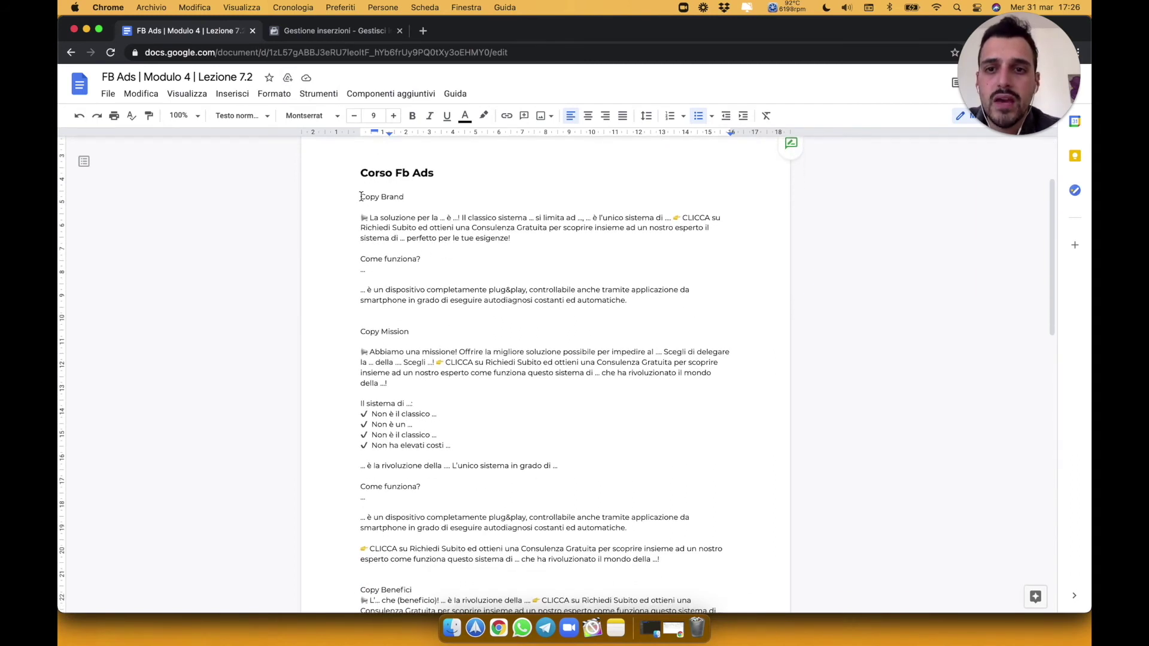
pyautogui.tripleClick(407, 198)
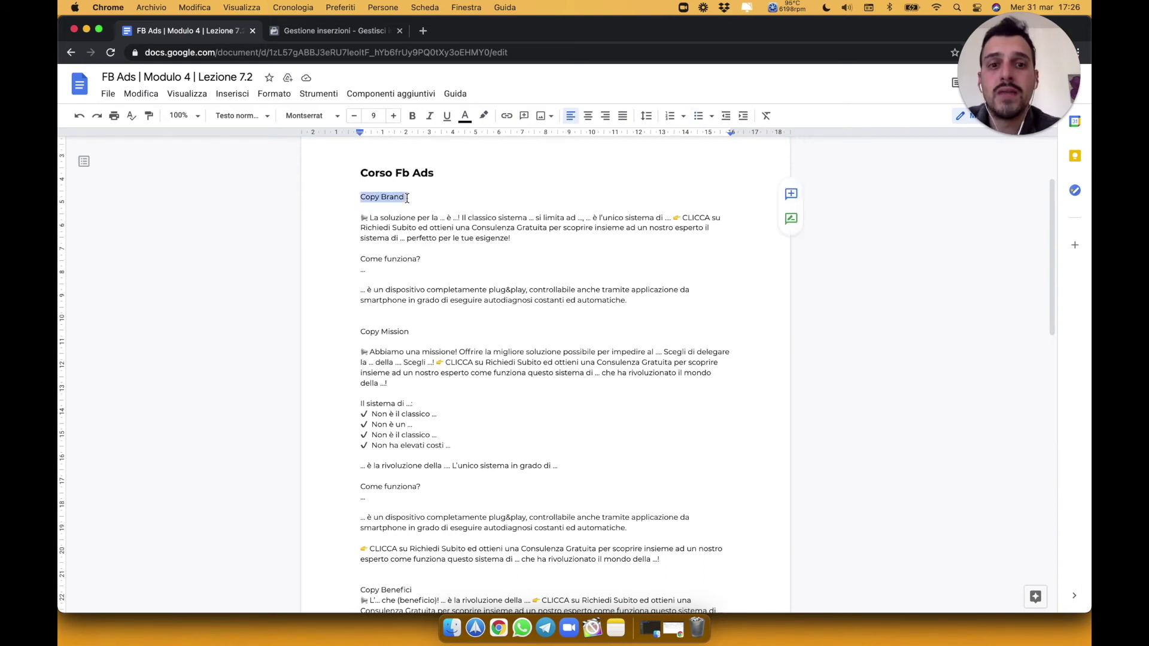
pyautogui.click(427, 203)
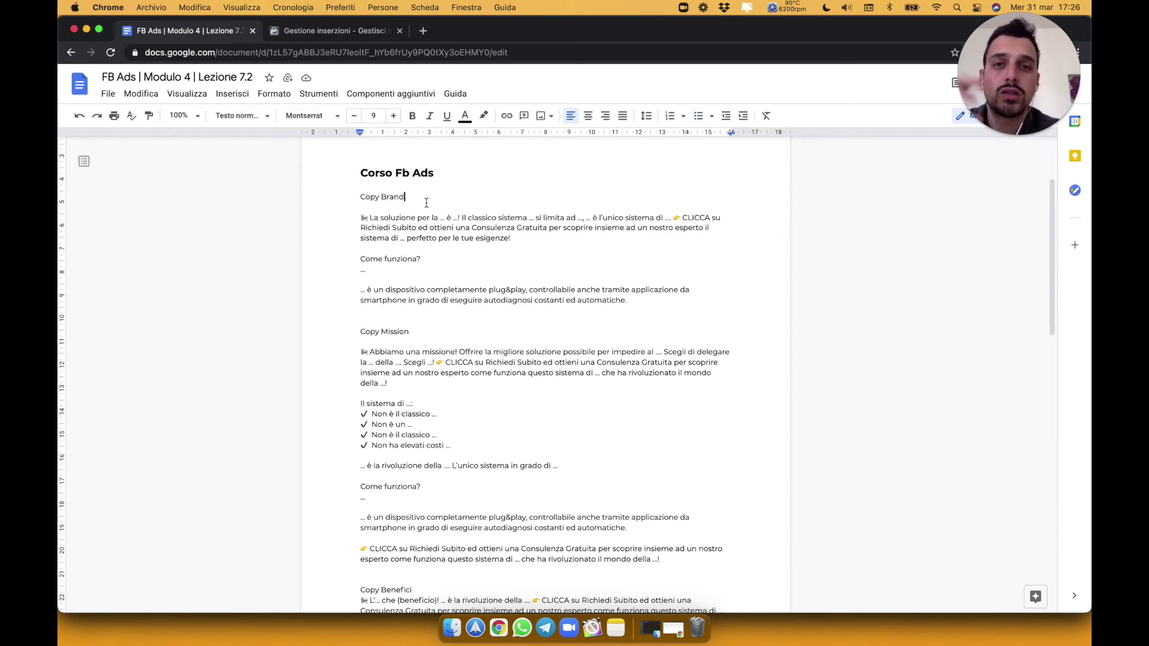
pyautogui.click(368, 220)
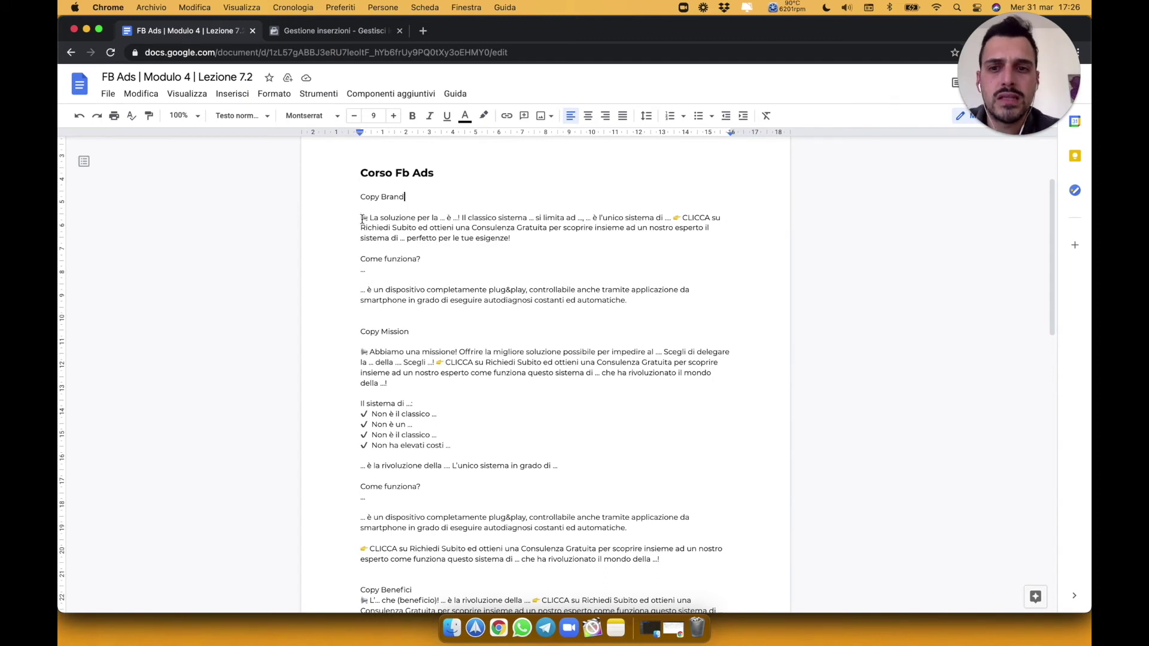
pyautogui.hotkey('shift', 'Left')
pyautogui.keyDown('shift'); pyautogui.click(585, 477); pyautogui.keyUp('shift')
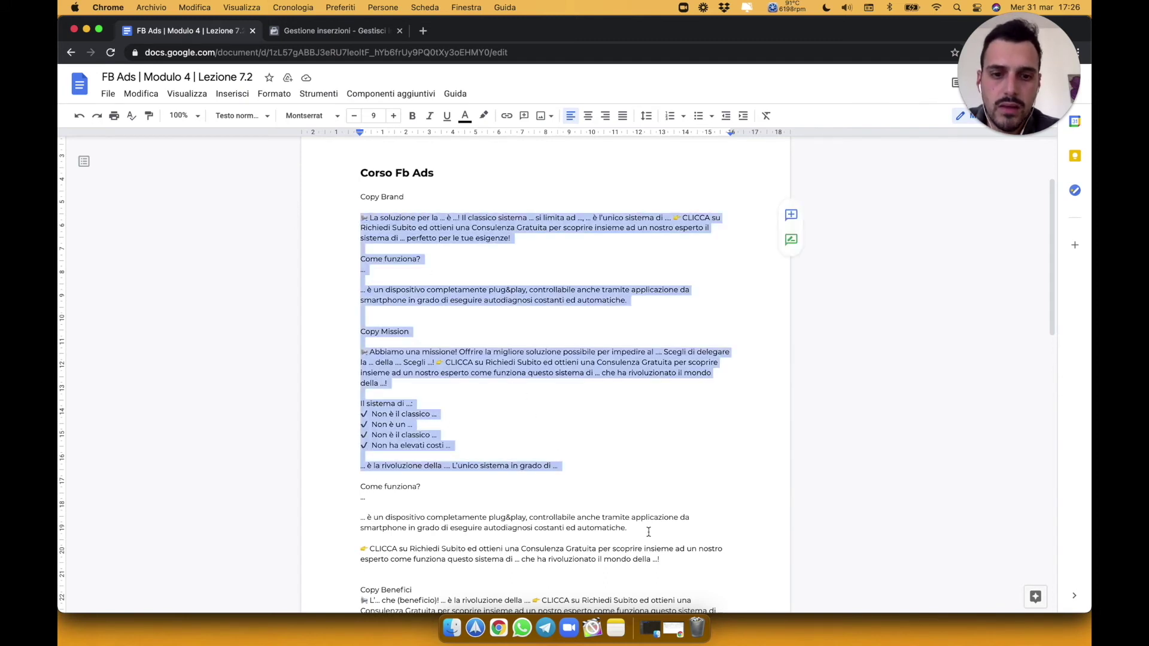
pyautogui.keyDown('shift'); pyautogui.click(663, 545); pyautogui.keyUp('shift')
pyautogui.keyDown('shift'); pyautogui.click(664, 551); pyautogui.keyUp('shift')
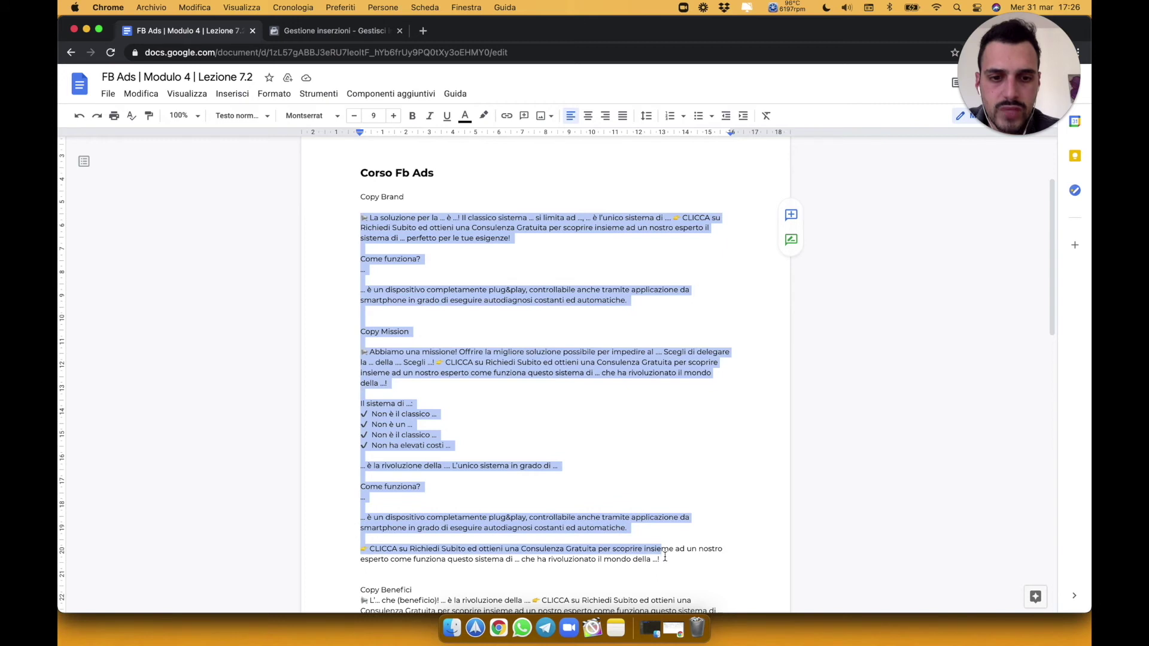
pyautogui.keyDown('shift'); pyautogui.click(664, 557); pyautogui.keyUp('shift')
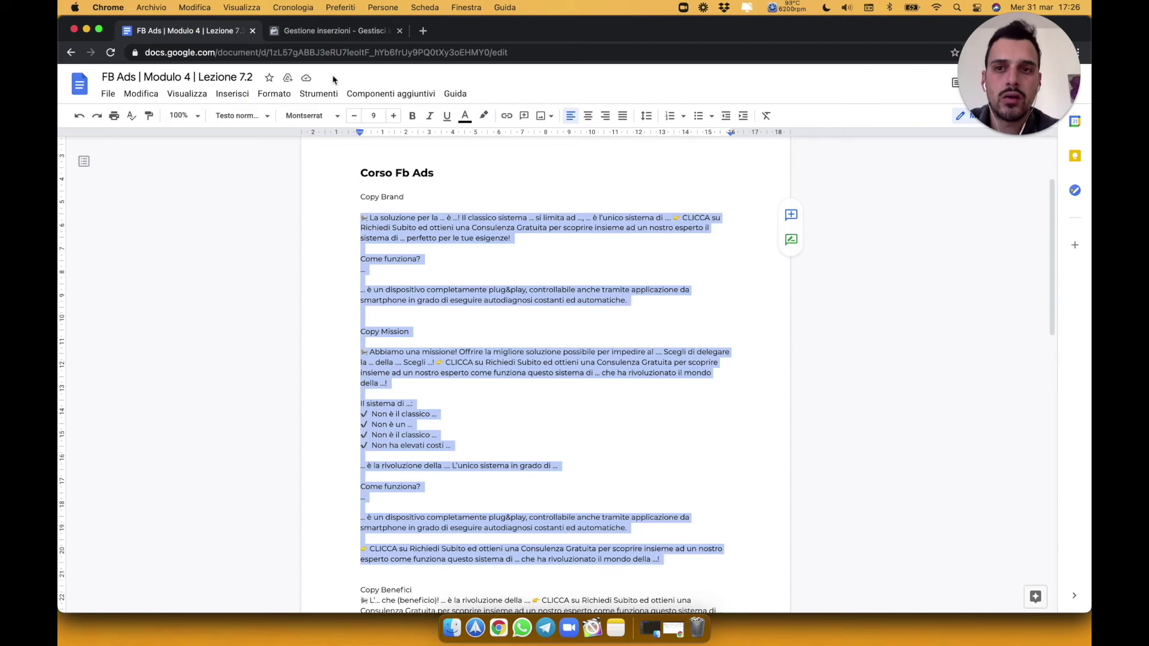
# Switch back to Ads Manager, paste the copied text as the ad's primary text, and close the ad editor.
pyautogui.click(331, 36)
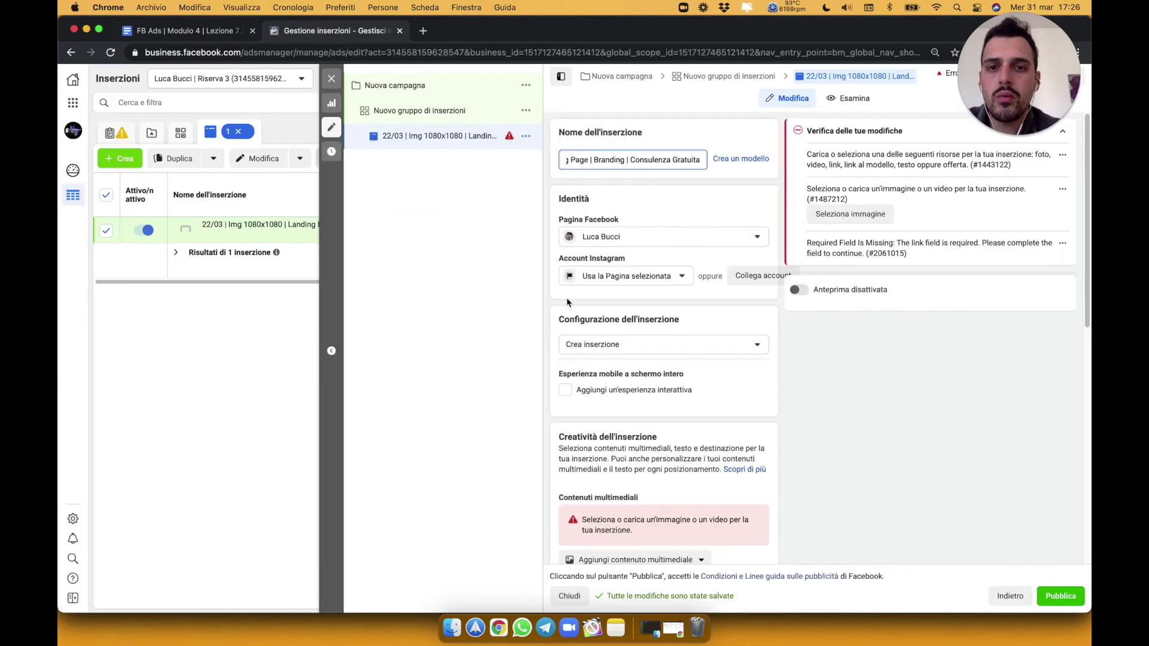
pyautogui.click(654, 459)
pyautogui.scroll(-3, 652, 457)
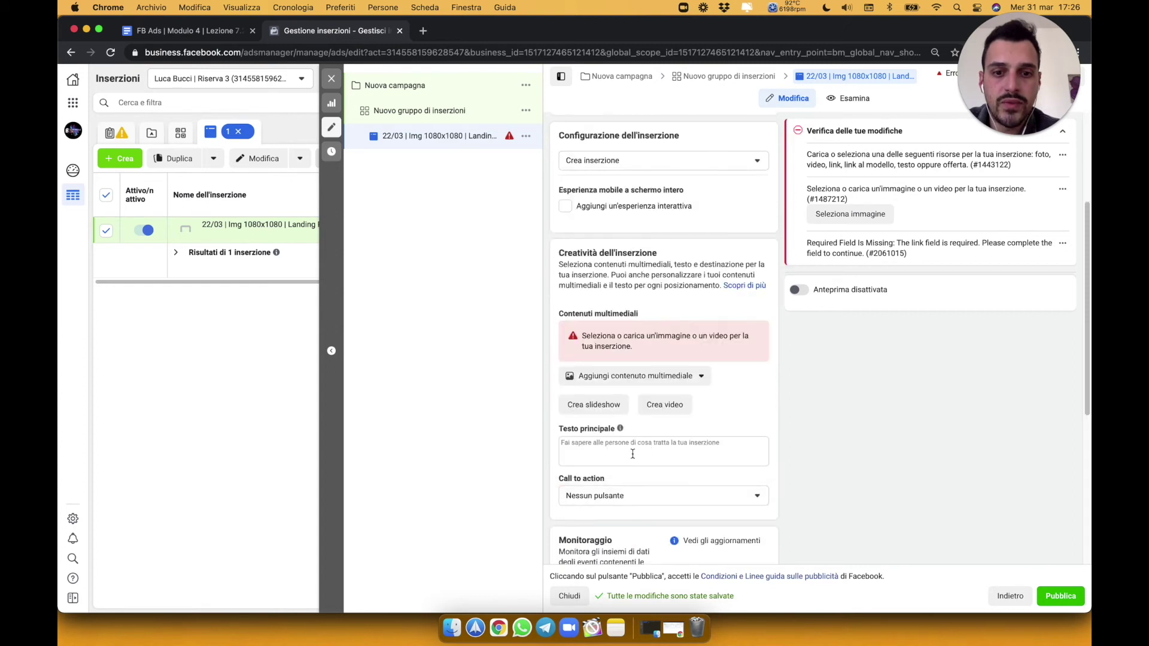
pyautogui.click(632, 454)
pyautogui.press('super+v')
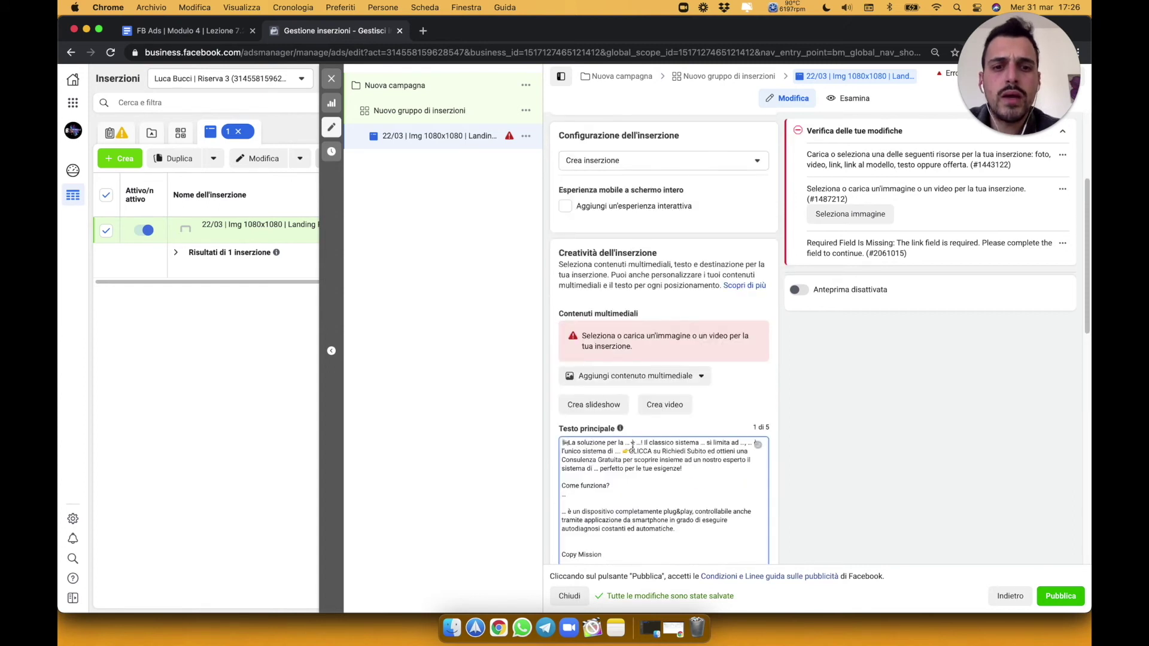
pyautogui.scroll(3, 635, 257)
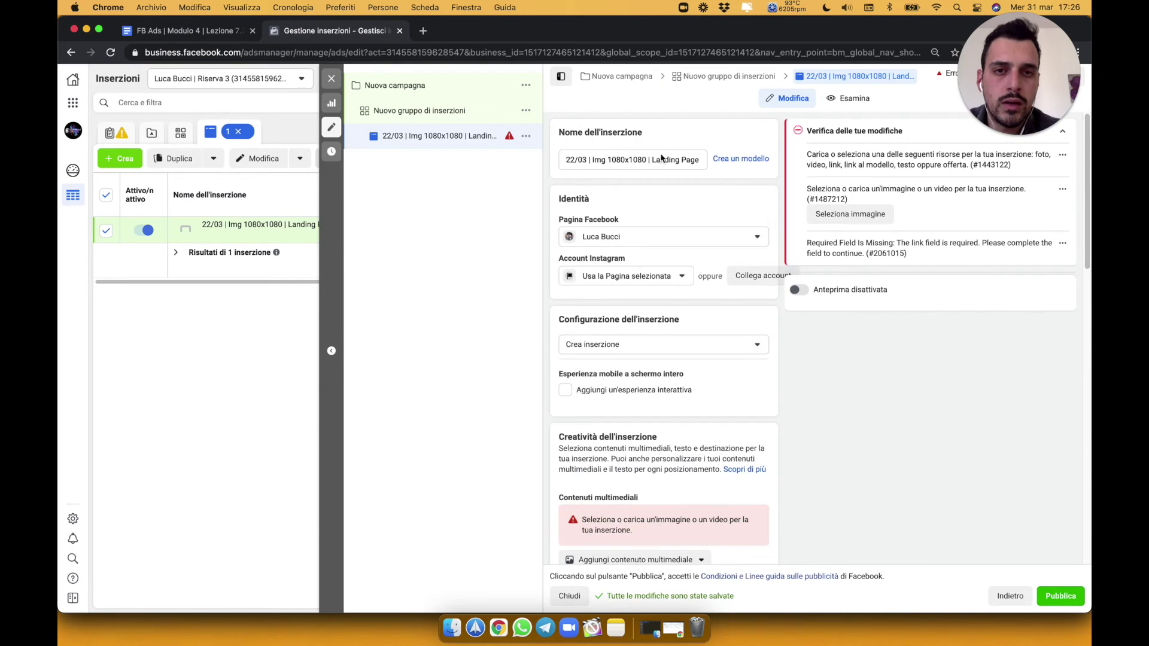
pyautogui.click(337, 82)
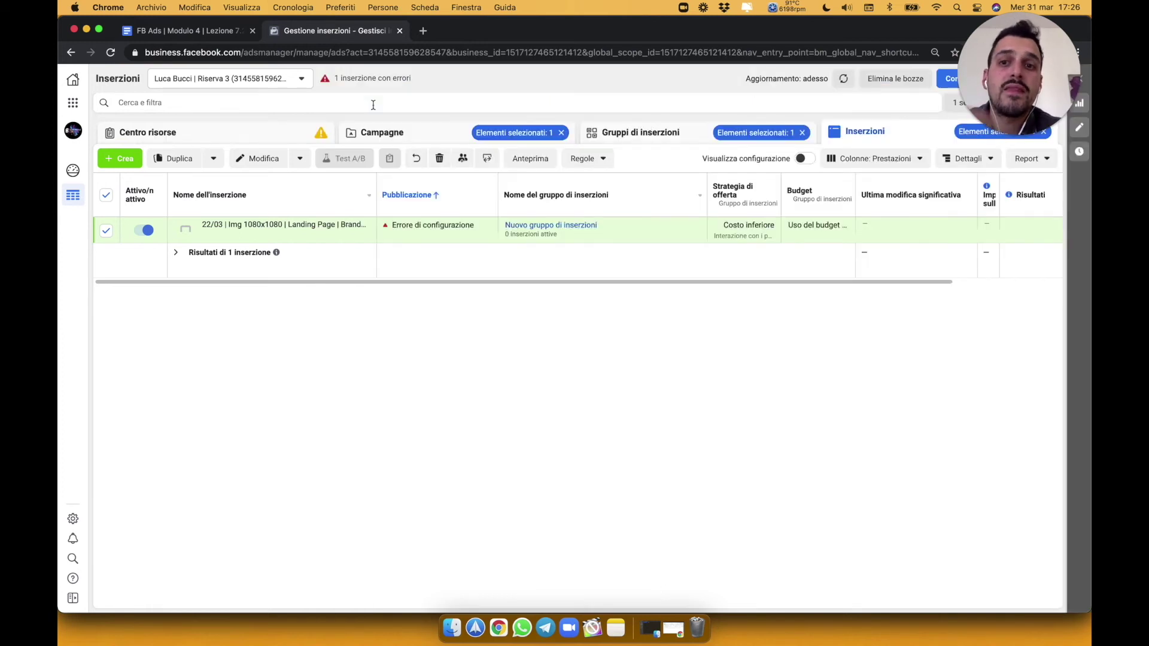
# Widen the ad name column and rename the ad as "31/03 | Img 1080x1080 | Interazione | Branding | Consulenza Gratuita", saving the draft.
pyautogui.moveTo(376, 185); pyautogui.dragTo(505, 190)
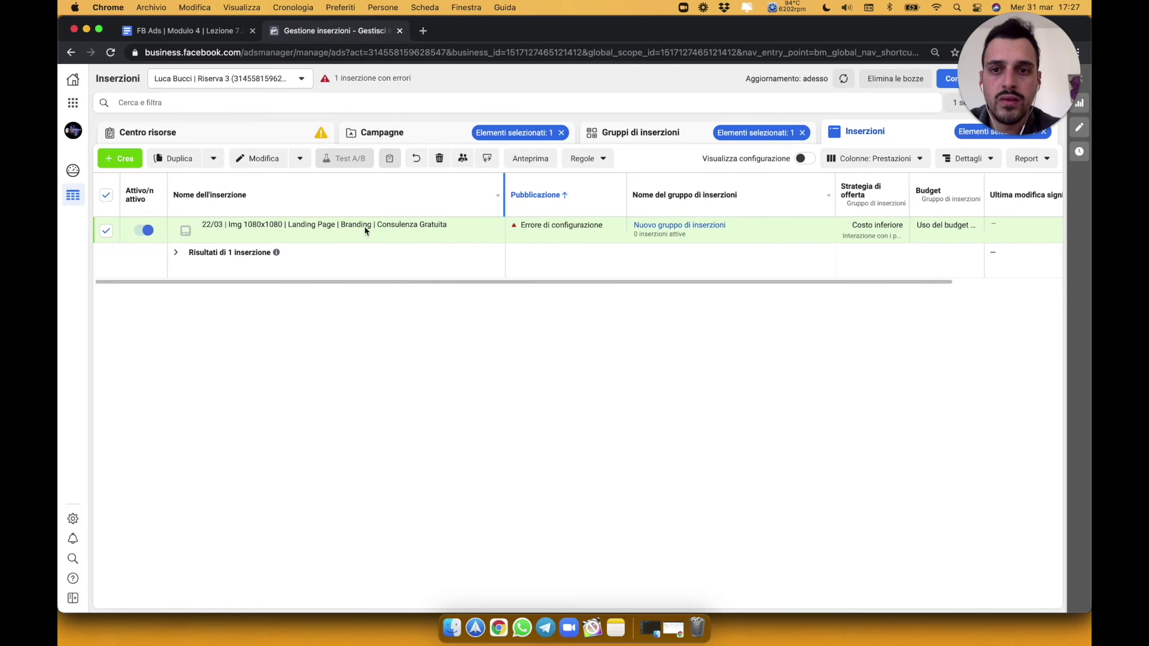
pyautogui.moveTo(365, 227)
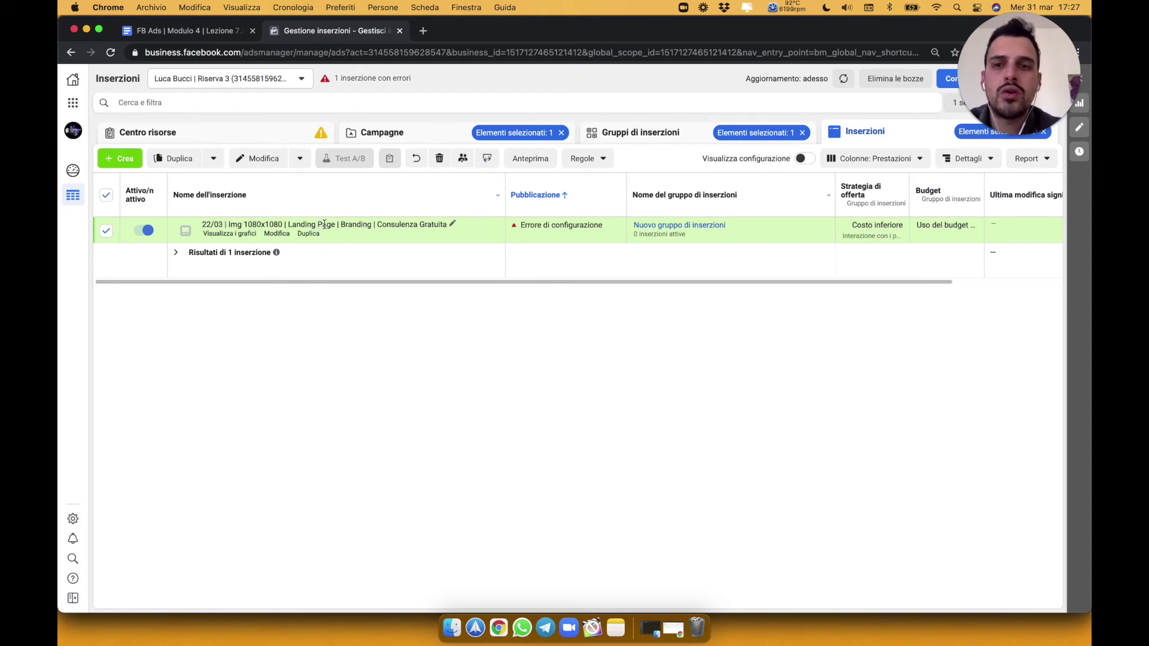
pyautogui.click(453, 226)
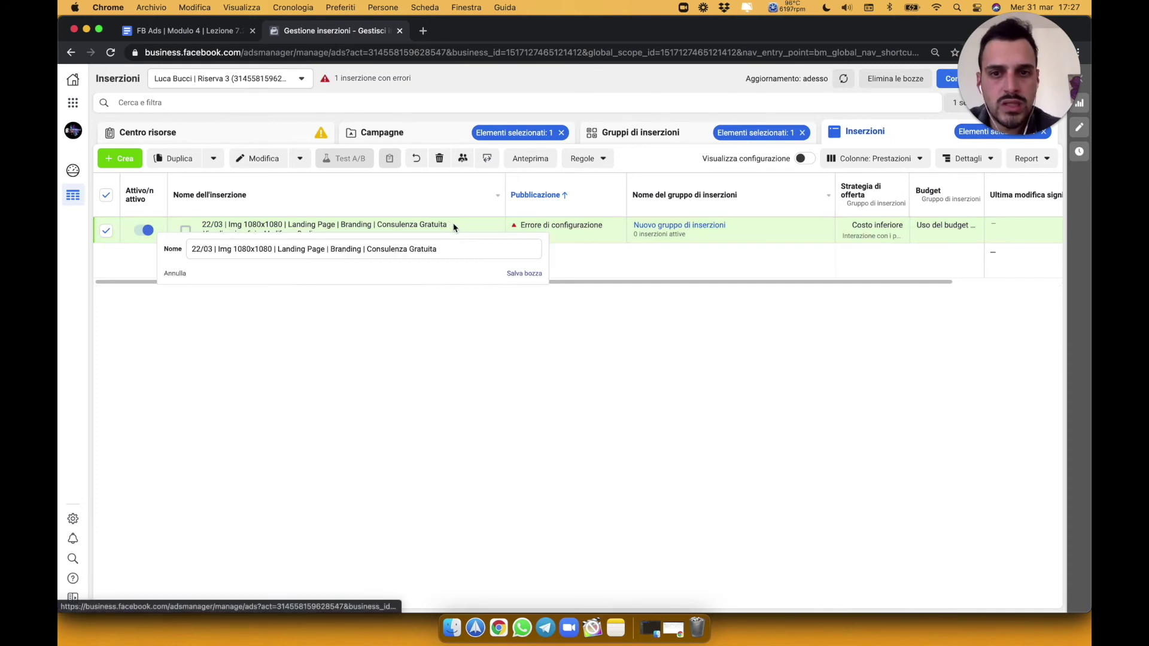
pyautogui.doubleClick(200, 249)
pyautogui.write('31')
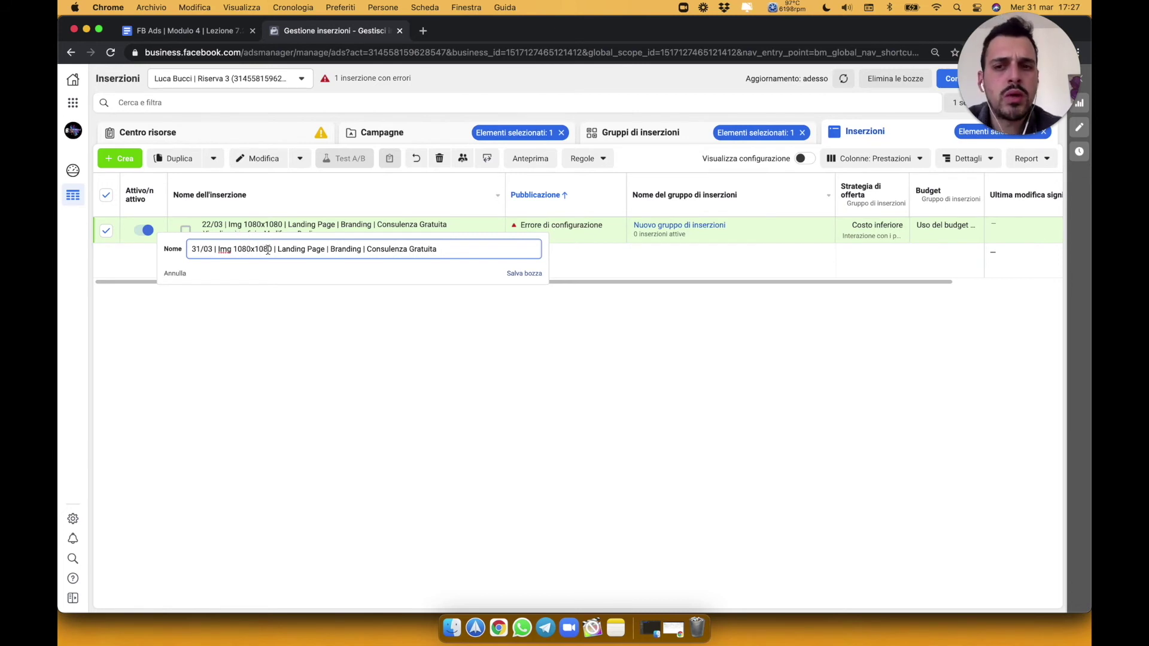
pyautogui.click(326, 250)
pyautogui.keyDown('shift'); pyautogui.click(279, 249); pyautogui.keyUp('shift')
pyautogui.press('BackSpace')
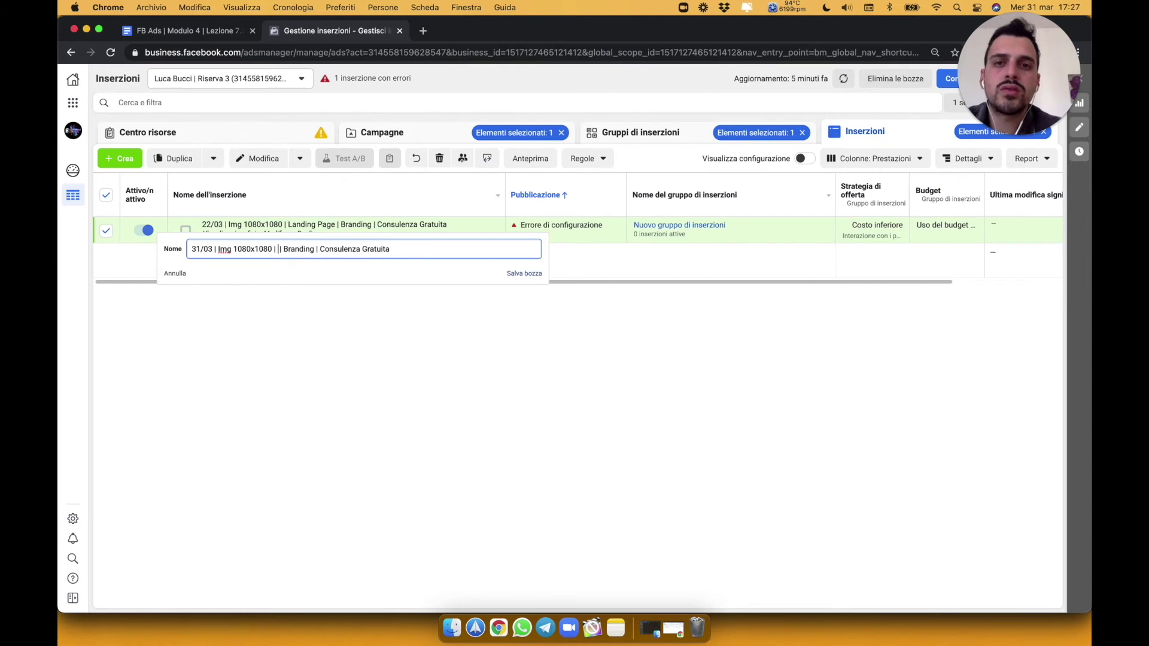
pyautogui.write('Interazione')
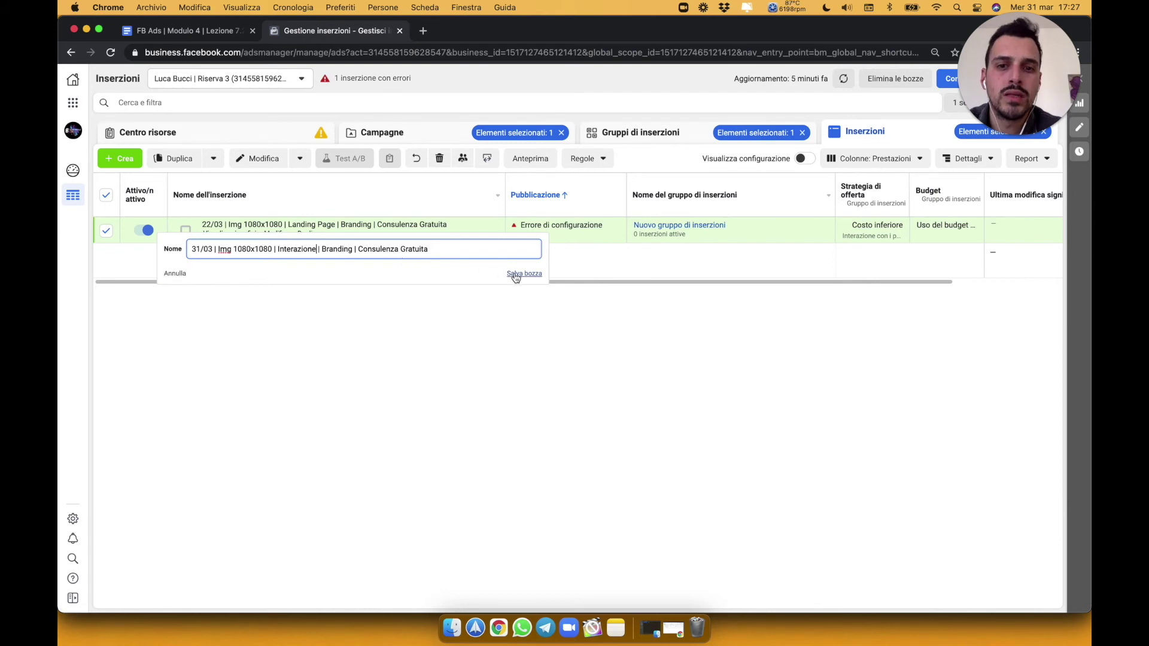
pyautogui.click(438, 221)
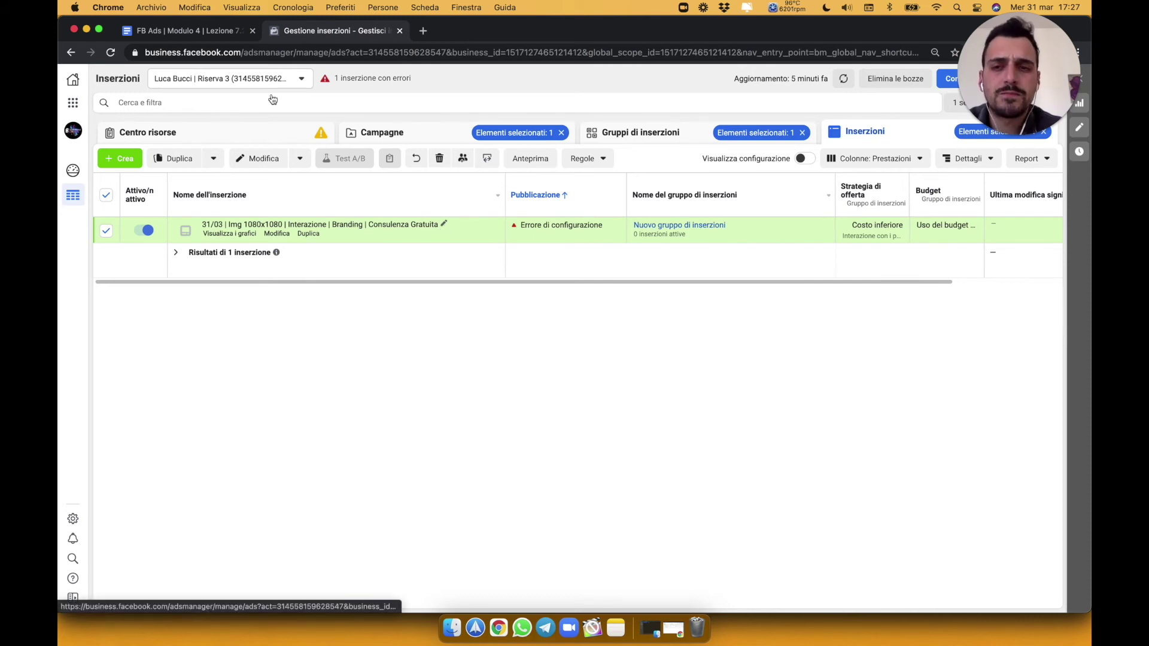
# Switch to the Google Docs document and copy all the text of the "Copy Benefici" section, excluding its heading.
pyautogui.hotkey('ctrl', 'shift', 'Tab')
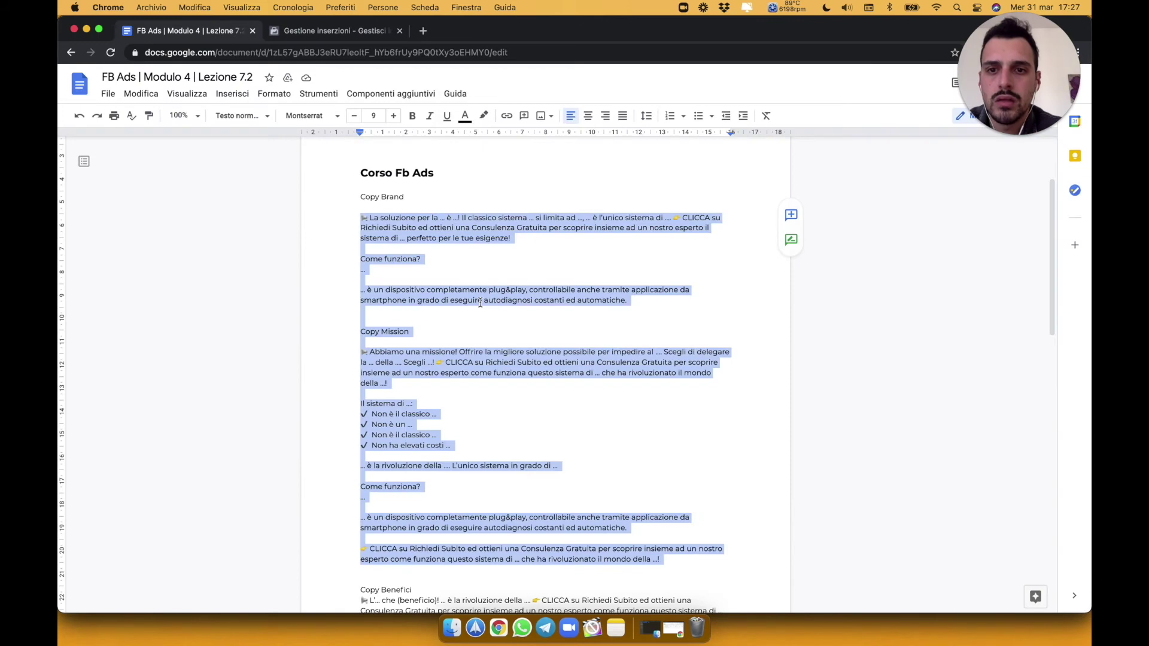
pyautogui.scroll(-10, 541, 397)
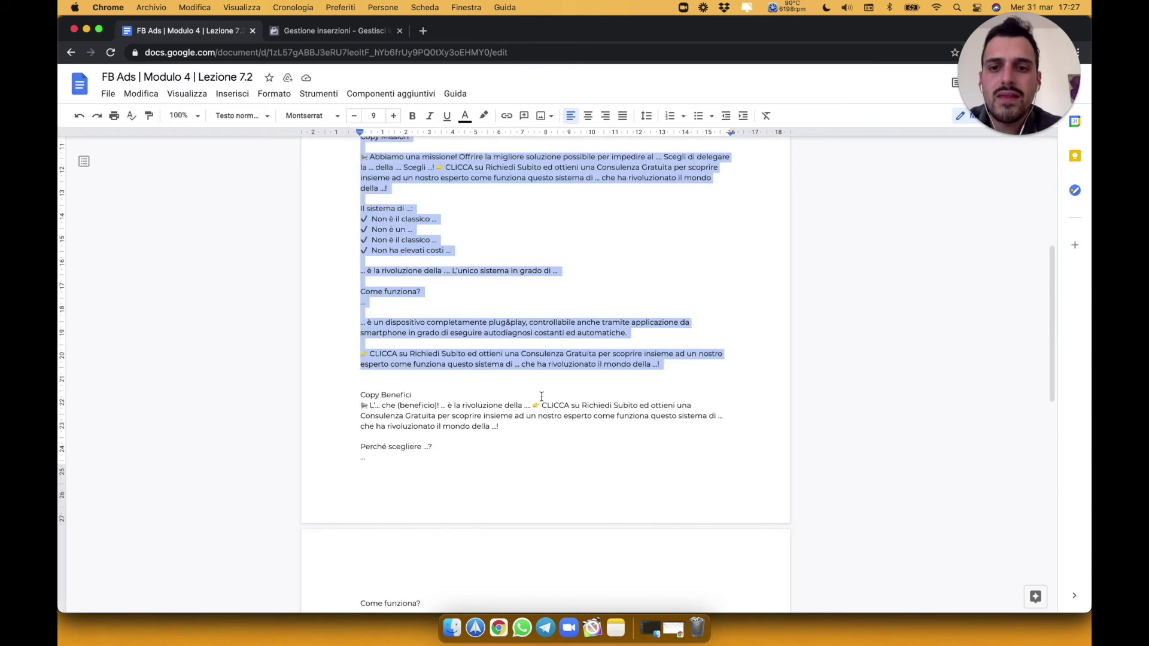
pyautogui.scroll(-2, 541, 397)
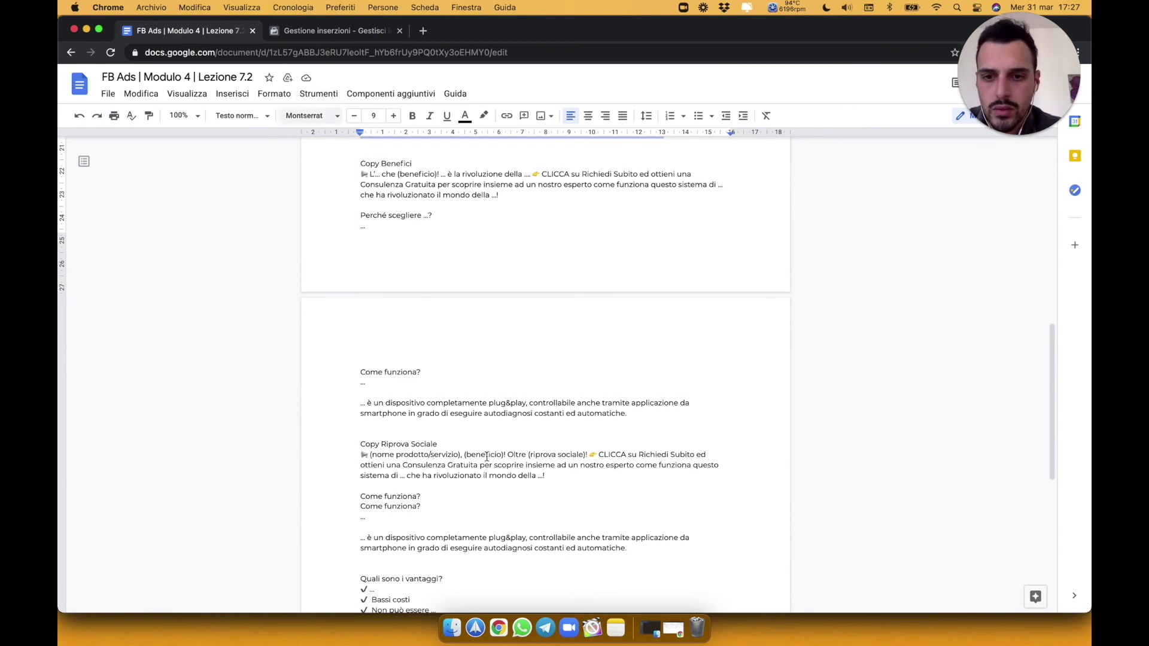
pyautogui.moveTo(361, 173); pyautogui.dragTo(519, 534)
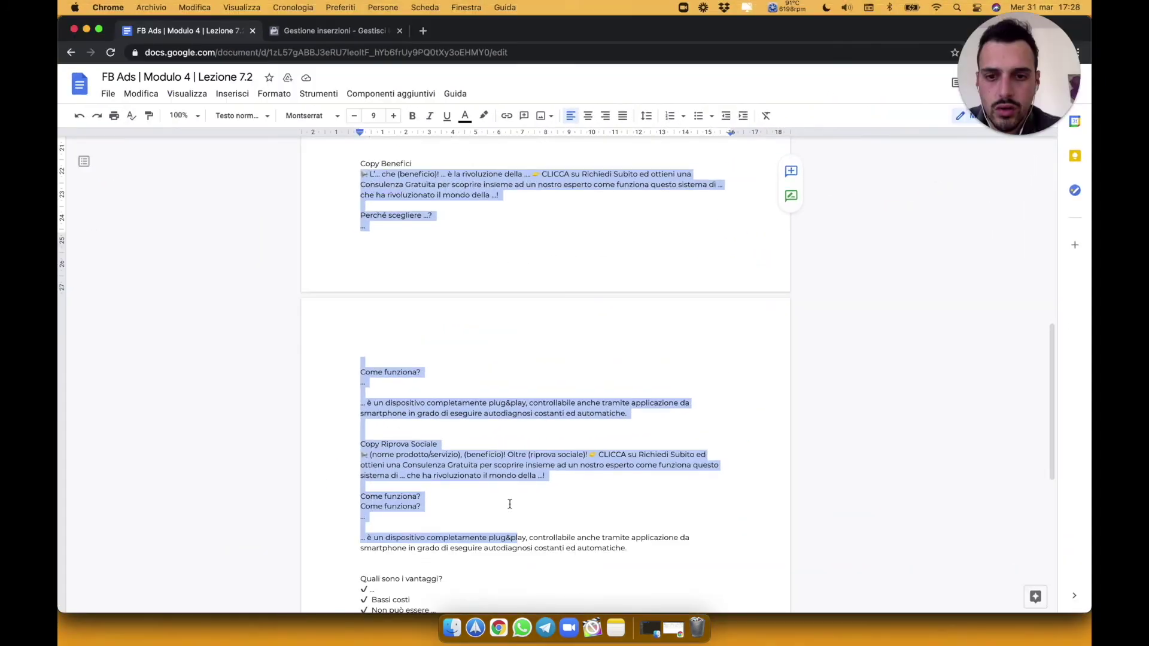
pyautogui.click(385, 209)
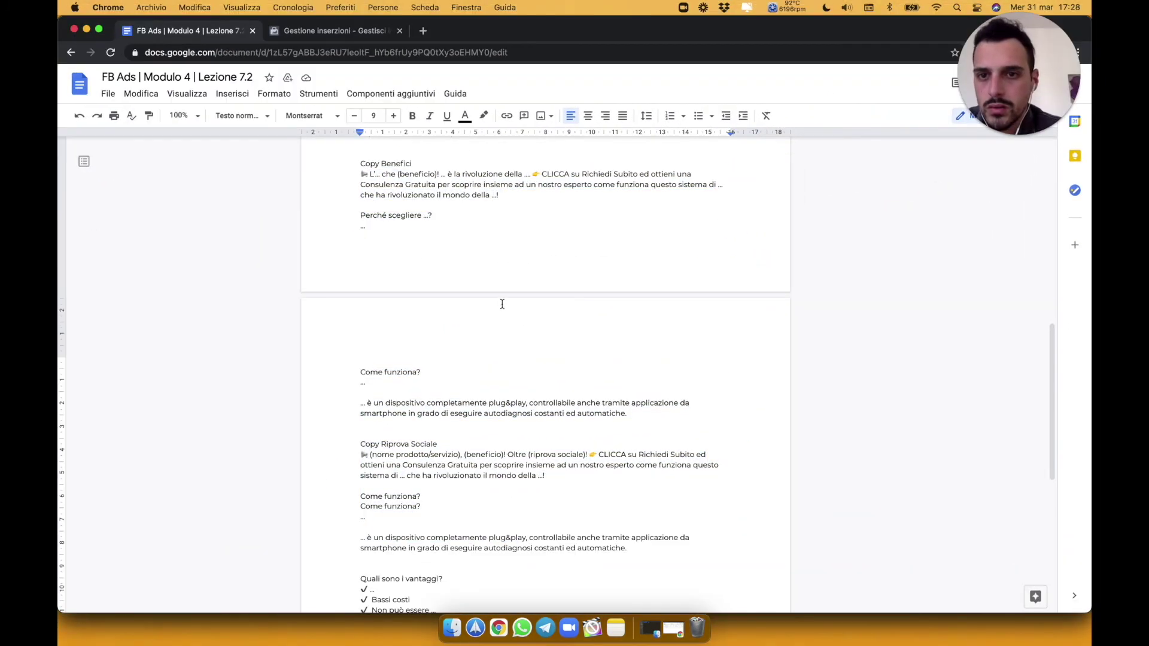
pyautogui.keyDown('shift'); pyautogui.click(359, 361); pyautogui.keyUp('shift')
pyautogui.keyDown('shift'); pyautogui.click(617, 414); pyautogui.keyUp('shift')
pyautogui.keyDown('shift'); pyautogui.click(633, 414); pyautogui.keyUp('shift')
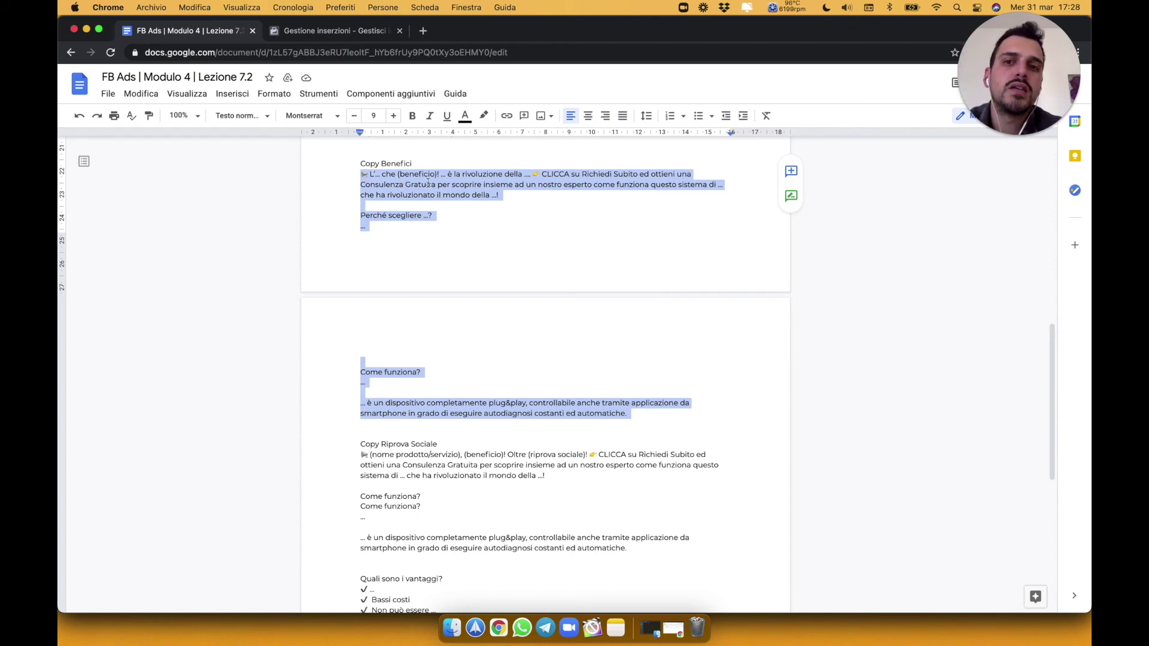
# Switch back to Ads Manager and duplicate the Branding ad once within the original campaign.
pyautogui.click(336, 31)
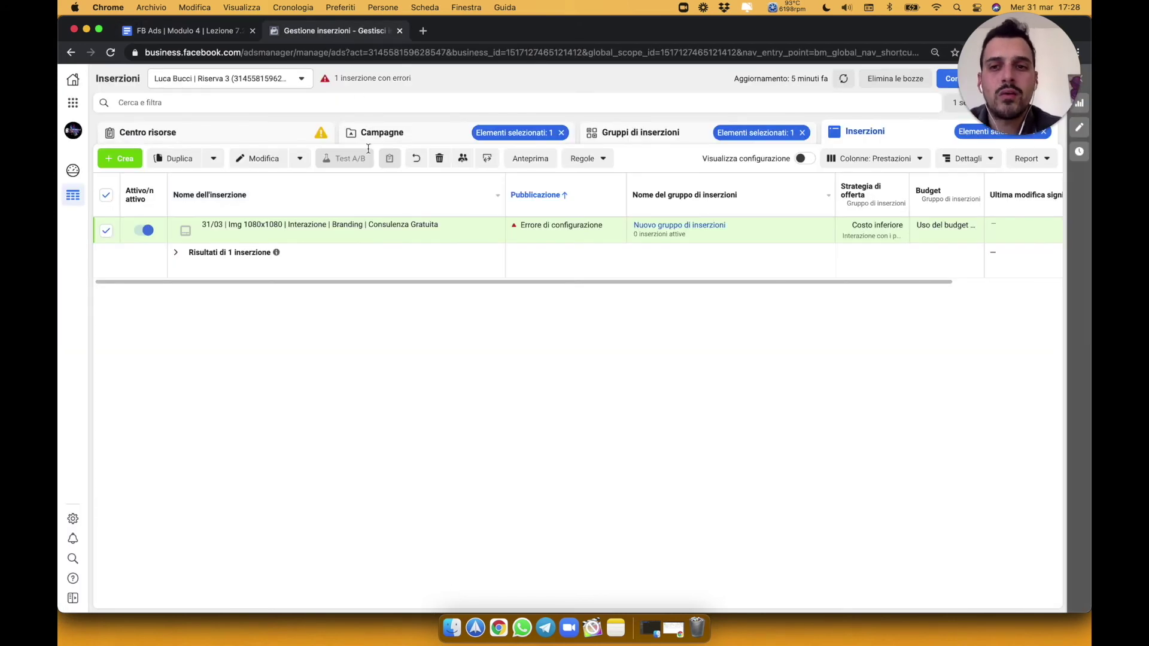
pyautogui.moveTo(356, 241)
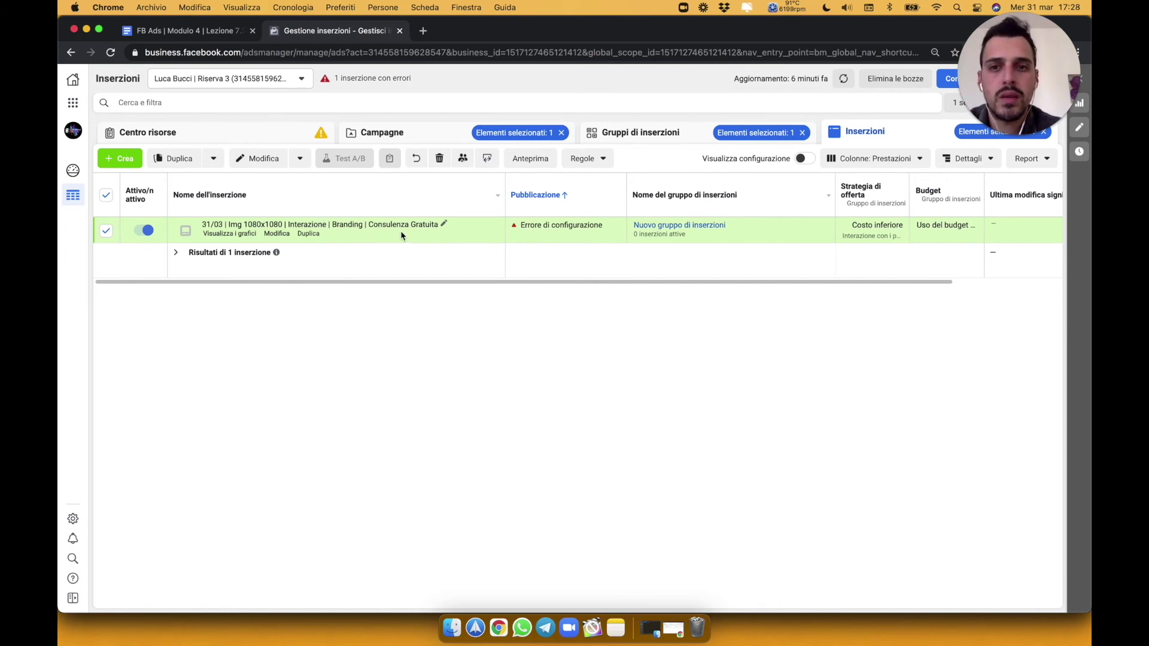
pyautogui.click(309, 235)
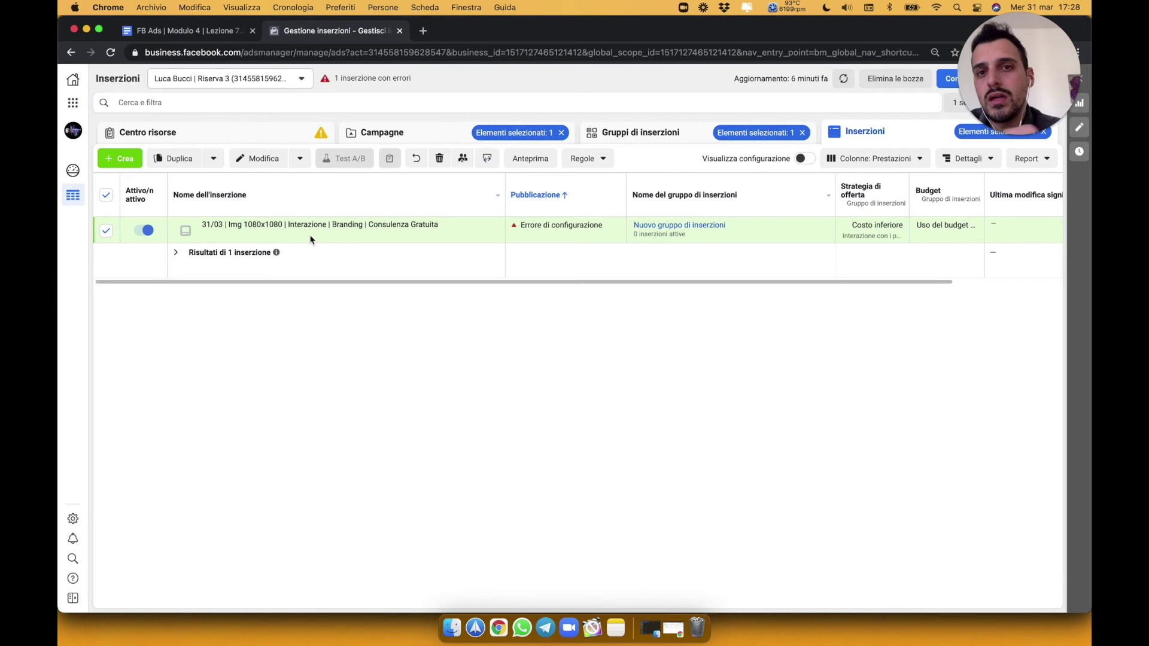
pyautogui.press('super+d')
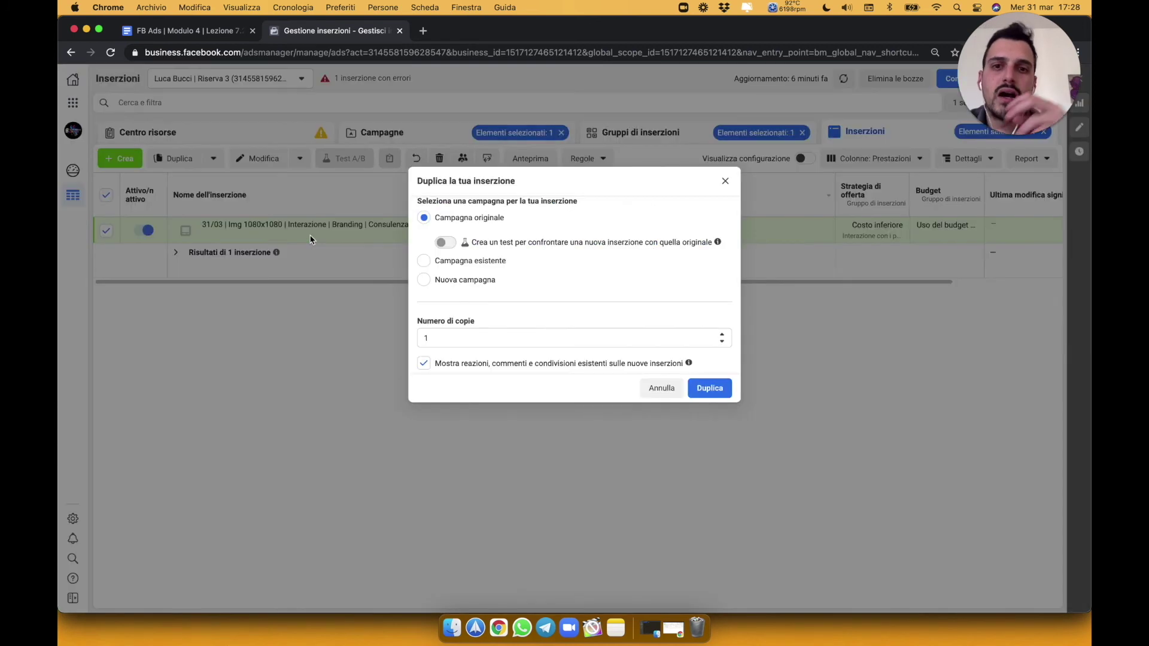
pyautogui.click(698, 390)
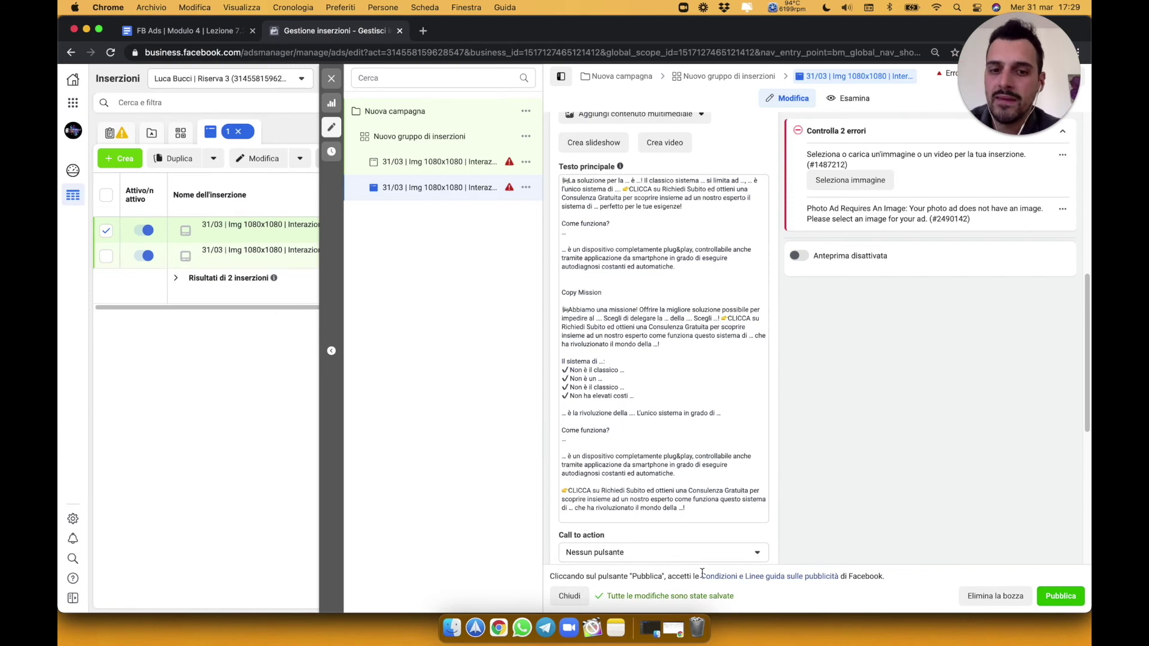
# Replace the duplicated ad's primary text with the copied "Copy Benefici" text, remove the trailing blank line, and close the ad editor.
pyautogui.click(557, 196)
pyautogui.press('super+a')
pyautogui.press('Tab')
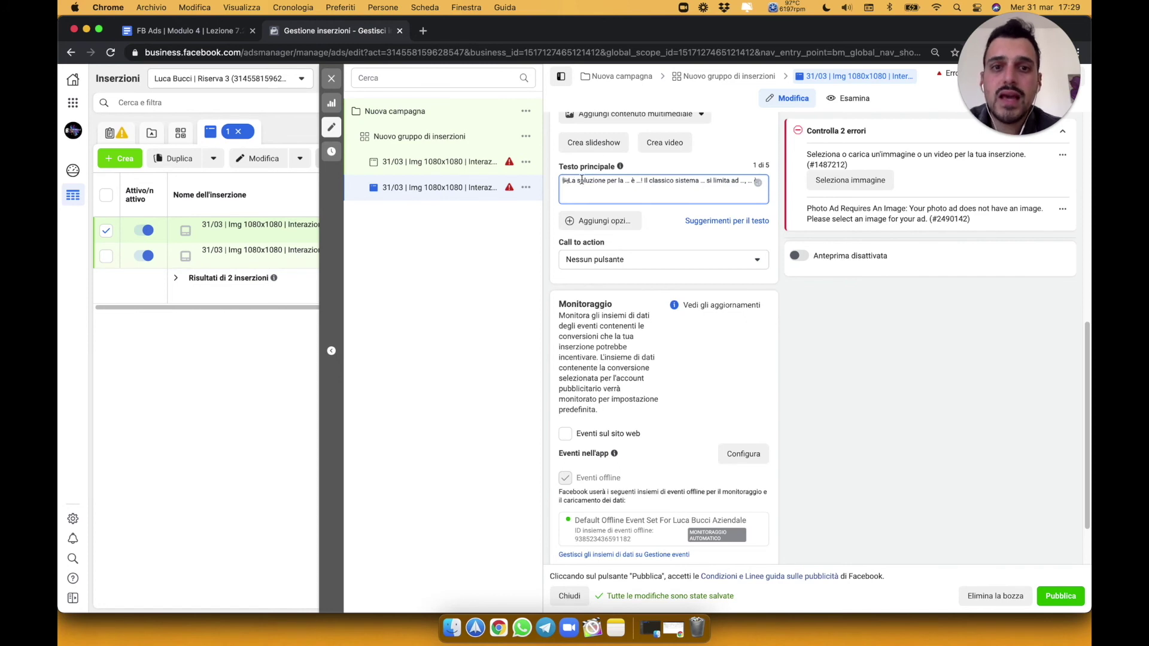
pyautogui.press('super+a')
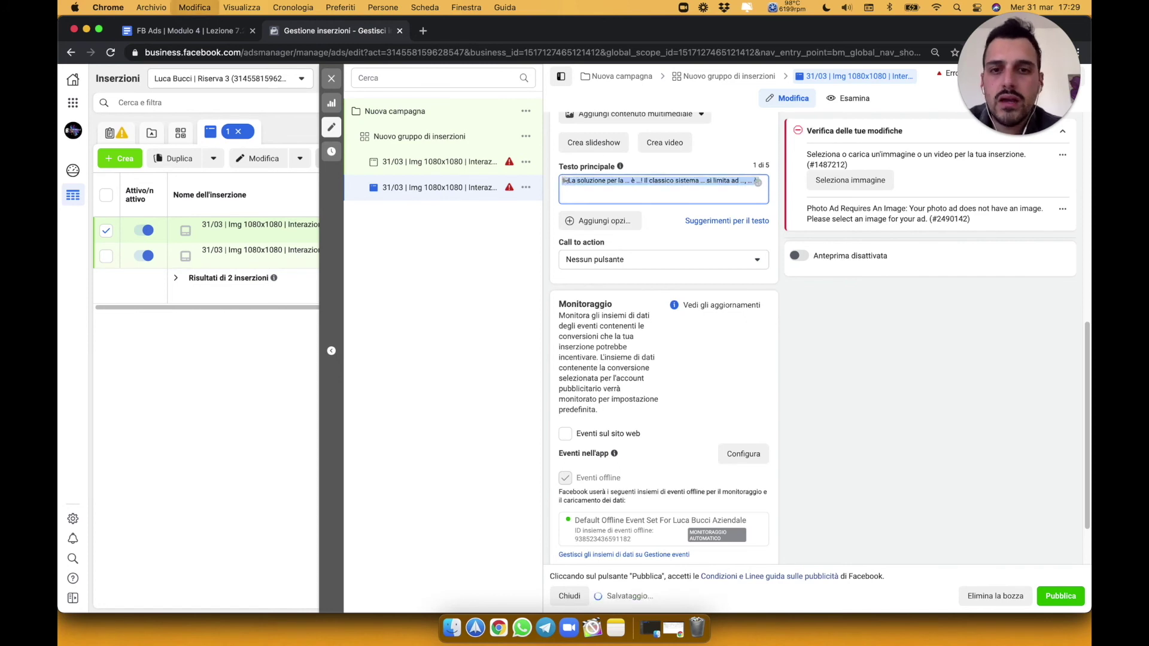
pyautogui.press('BackSpace')
pyautogui.press('super+v')
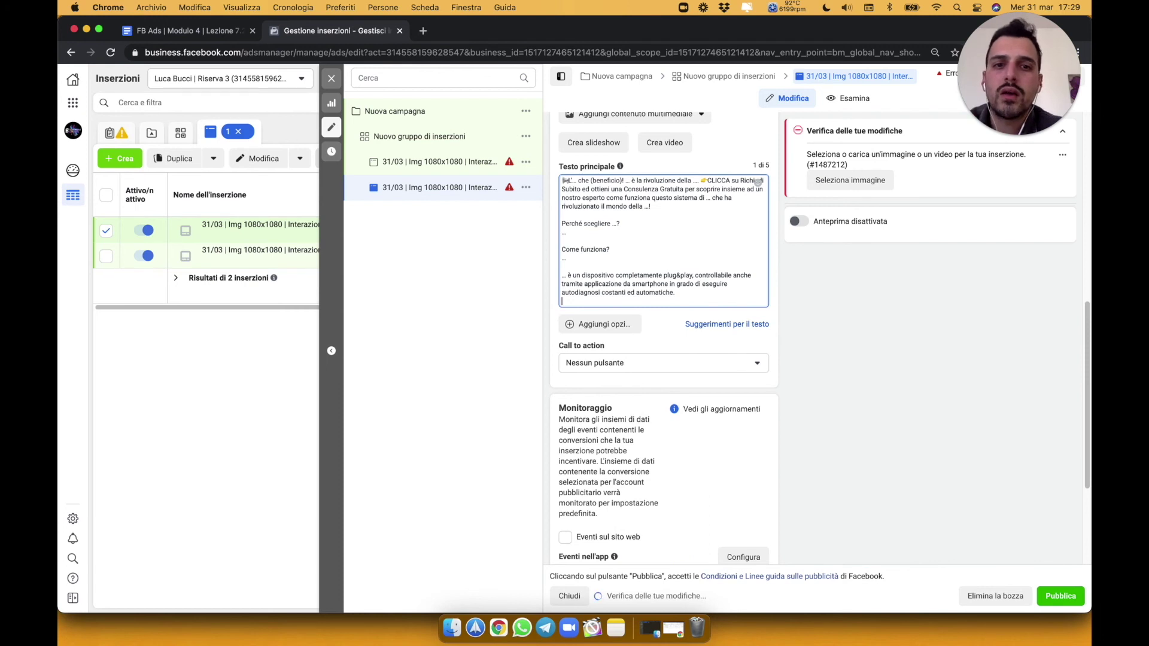
pyautogui.press('BackSpace')
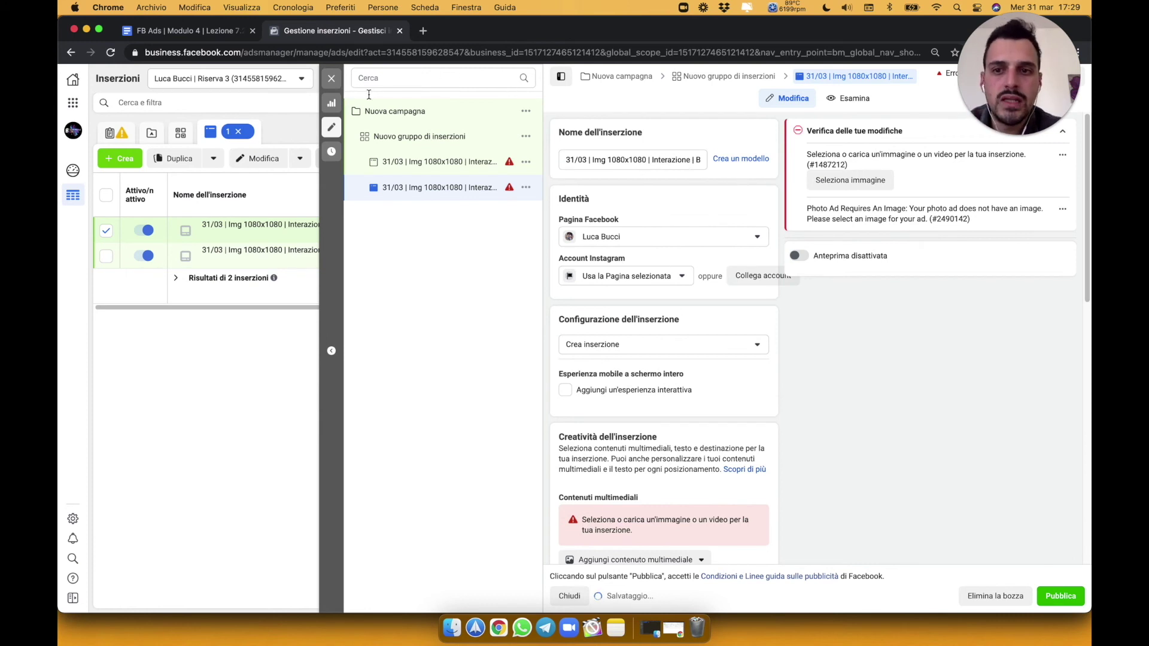
pyautogui.click(332, 84)
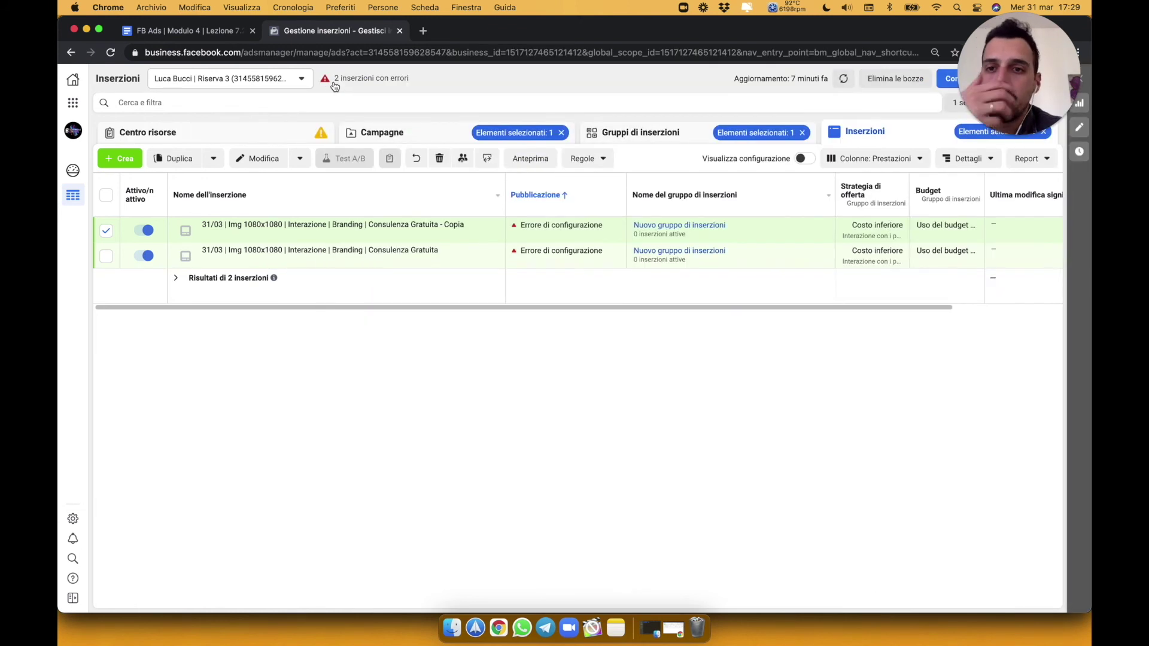
# Rename the duplicated ad as "31/03 | Img 1080x1080 | Interazione | Benefici | Consulenza Gratuita" and save the draft.
pyautogui.moveTo(386, 239)
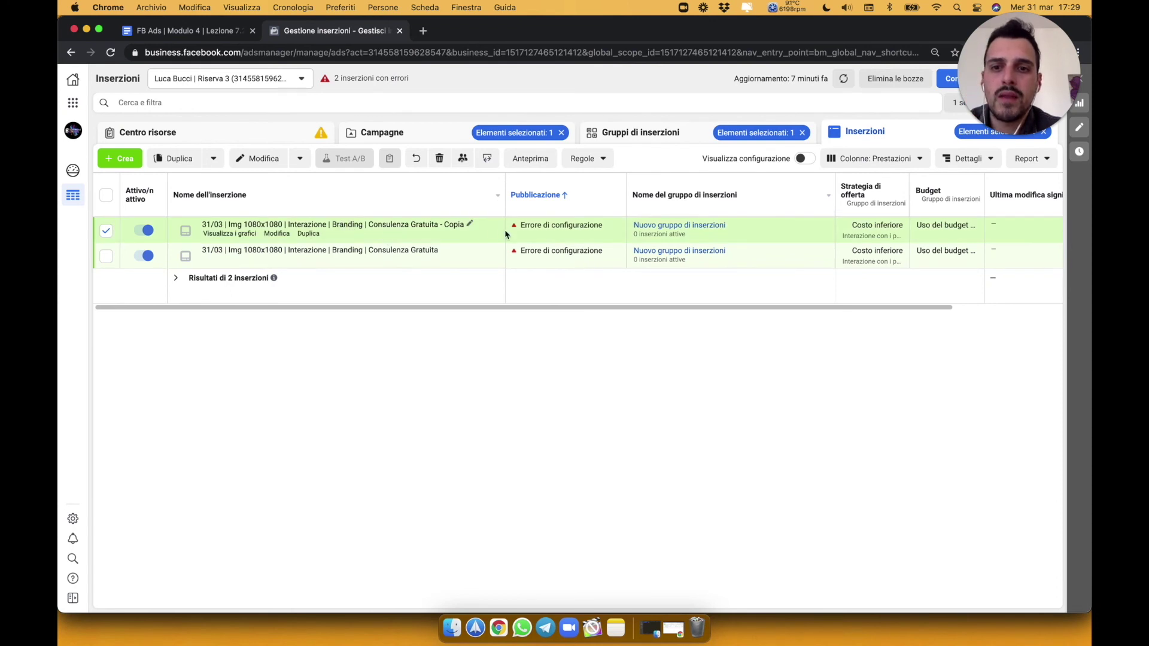
pyautogui.click(469, 224)
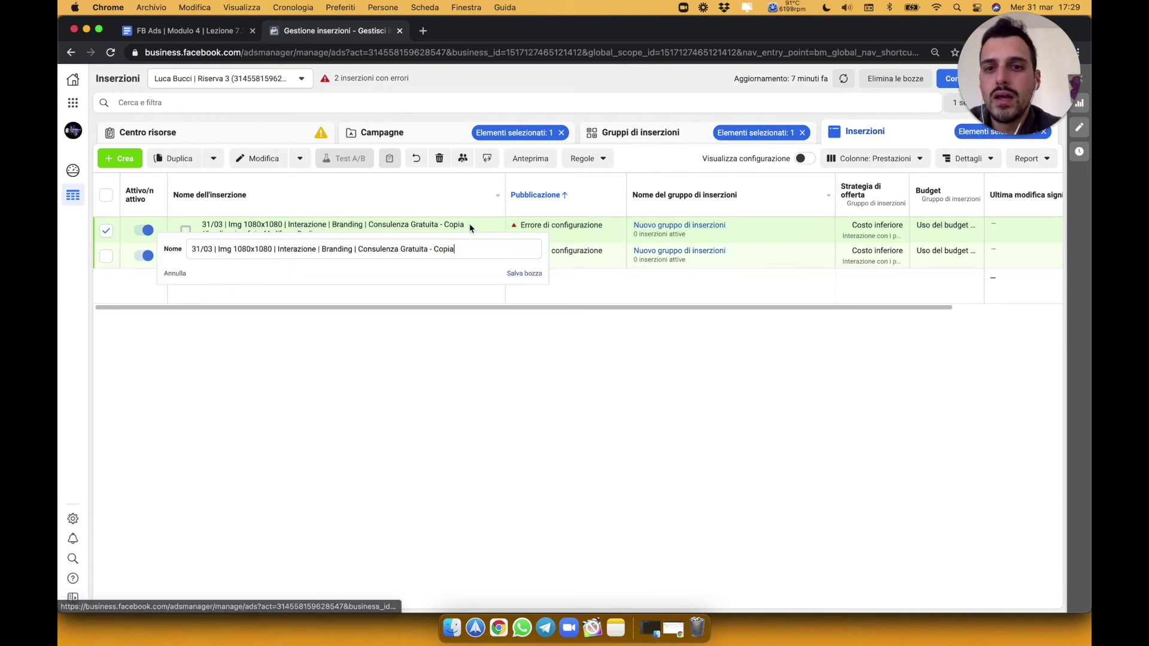
pyautogui.moveTo(326, 249); pyautogui.dragTo(354, 249)
pyautogui.press('BackSpace')
pyautogui.write('enefici')
pyautogui.doubleClick(440, 249)
pyautogui.press('BackSpace')
pyautogui.press('BackSpace')
pyautogui.press('BackSpace')
pyautogui.press('BackSpace')
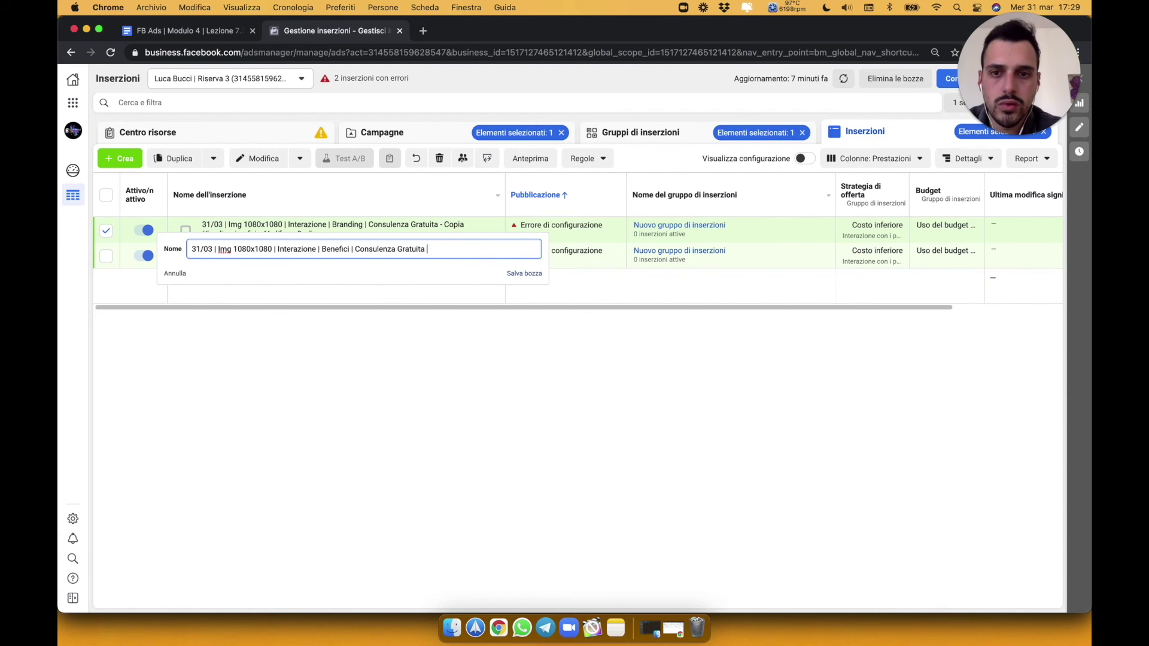
pyautogui.click(522, 275)
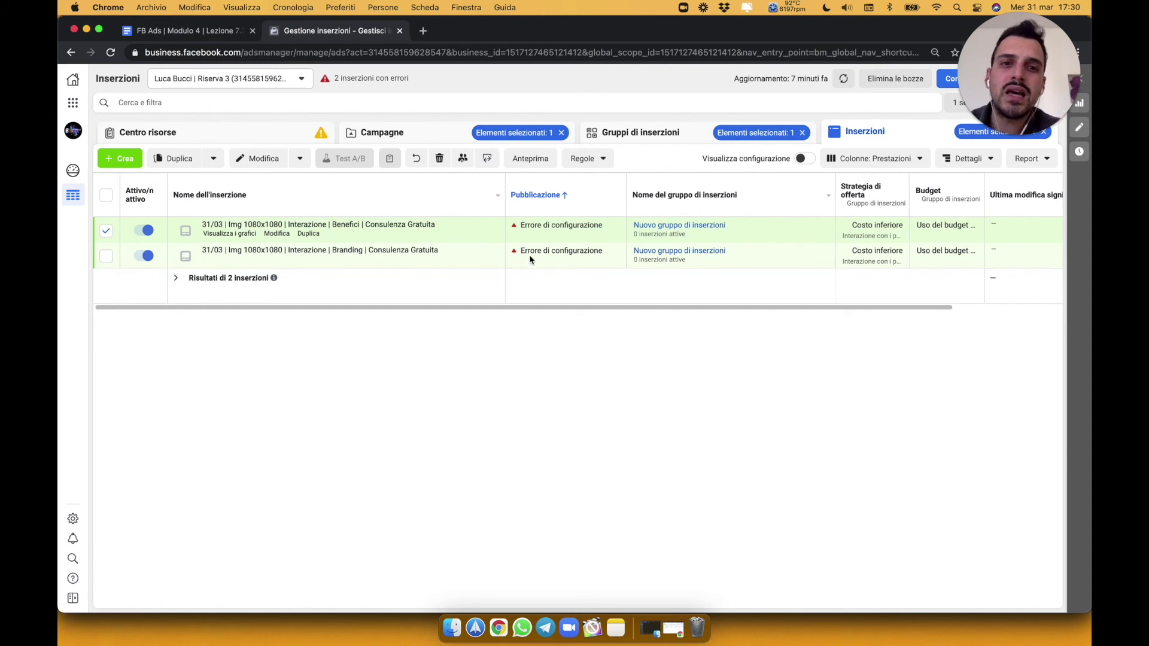
# View the campaign's ad set list and return to the list of ads.
pyautogui.click(645, 138)
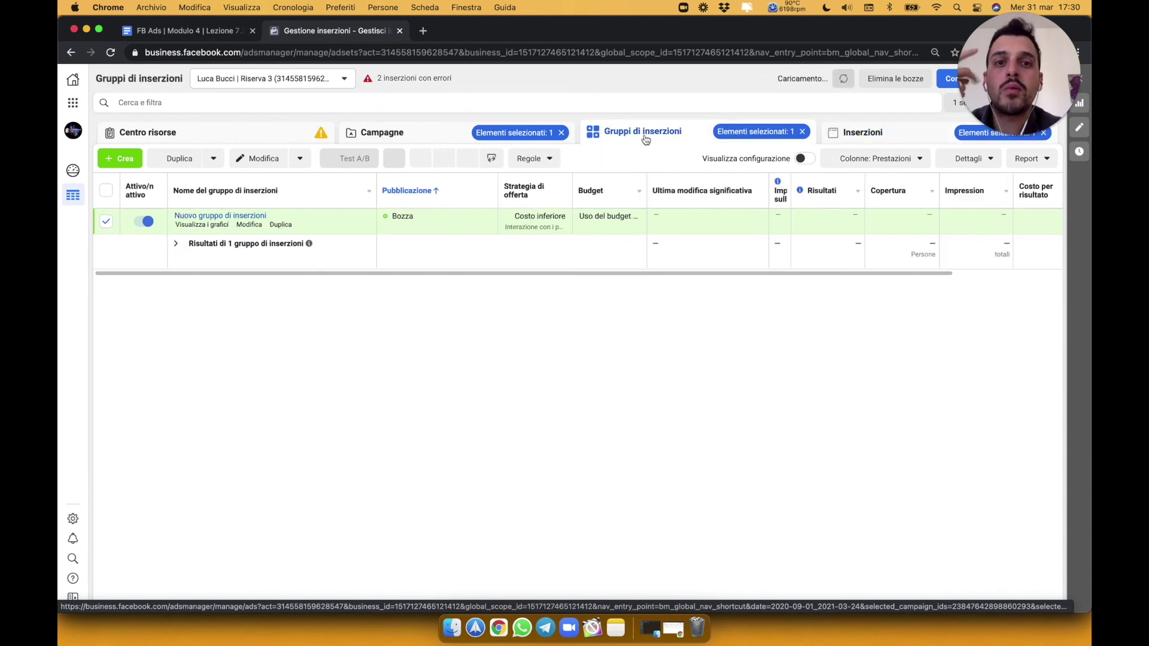
pyautogui.click(849, 131)
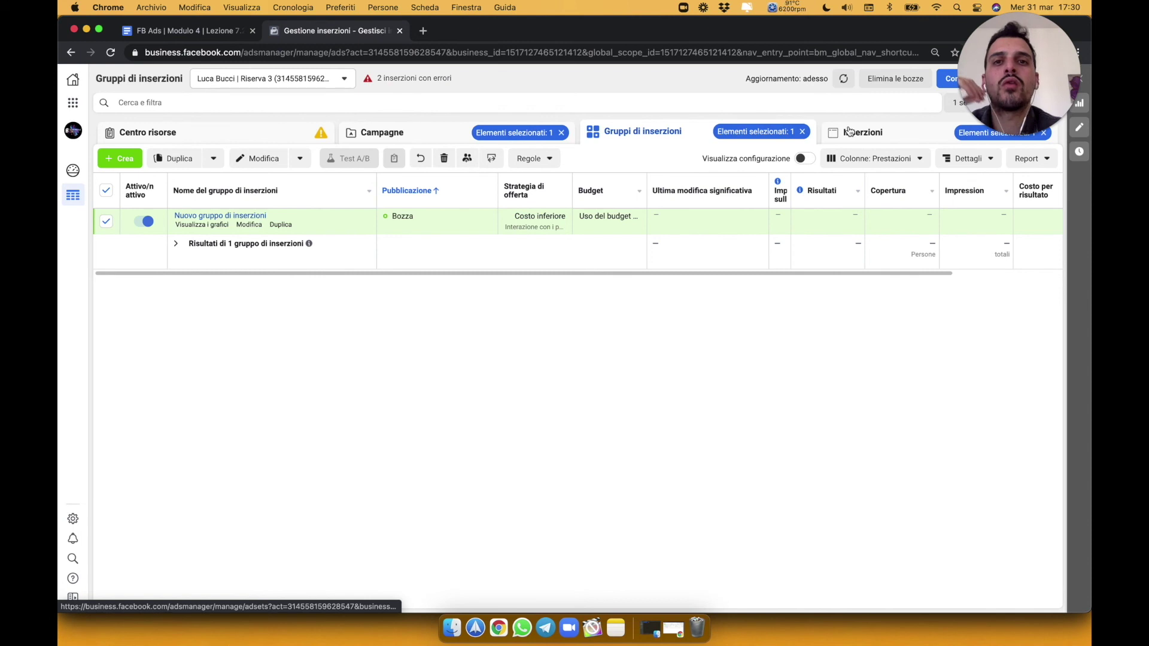